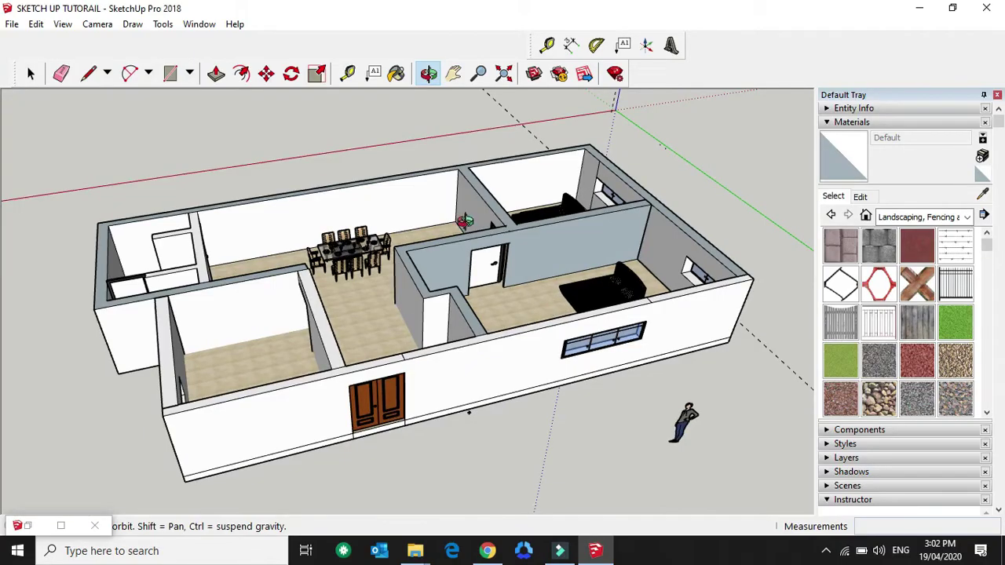
Orbit from a steep overhead angle down to a level view facing the front wall's door and window
{"action": "left_click_drag", "start_coordinate": [552, 307], "coordinate": [479, 309]}
{"action": "left_click_drag", "start_coordinate": [532, 403], "coordinate": [527, 378]}
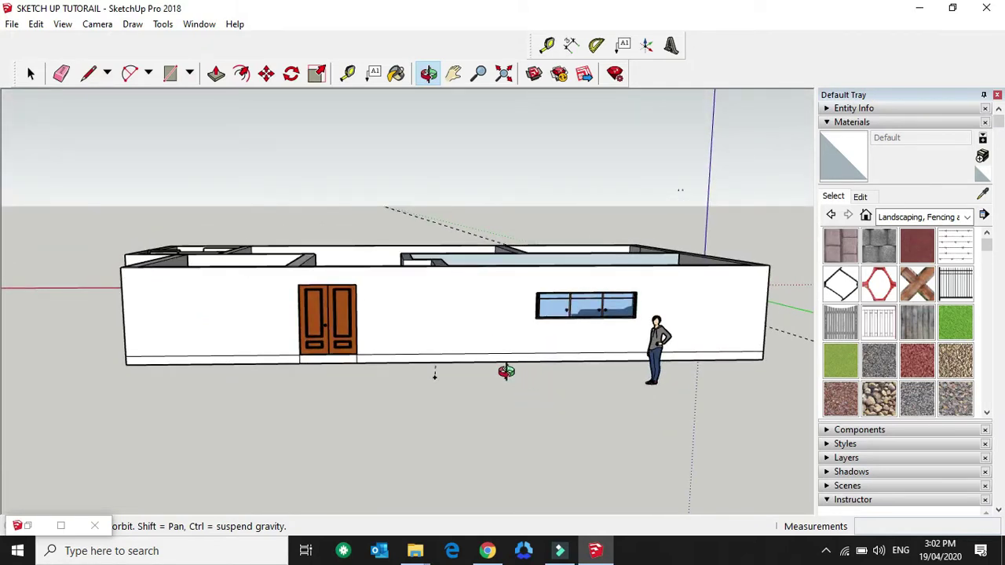
{"action": "left_click_drag", "start_coordinate": [507, 383], "coordinate": [503, 378]}
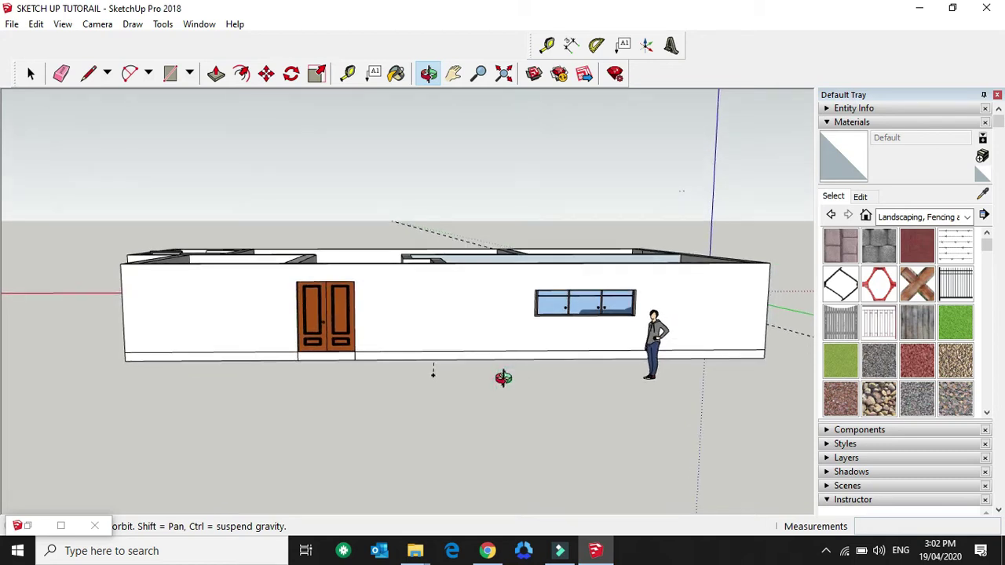
{"action": "left_click_drag", "start_coordinate": [479, 320], "coordinate": [494, 320]}
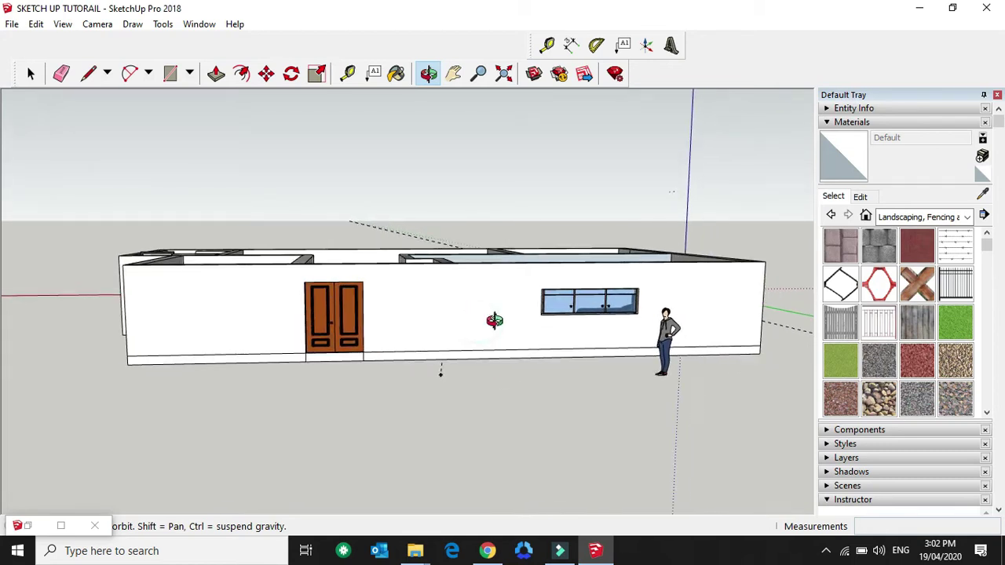
Paint the front wall with the pink Color A02 from the Colors collection
{"action": "left_click", "coordinate": [866, 217]}
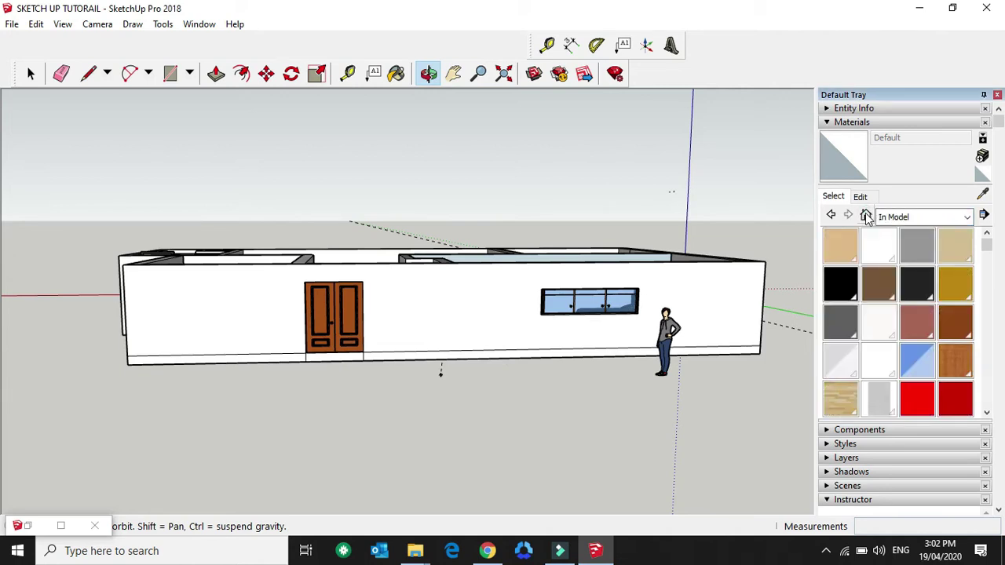
{"action": "left_click", "coordinate": [961, 220]}
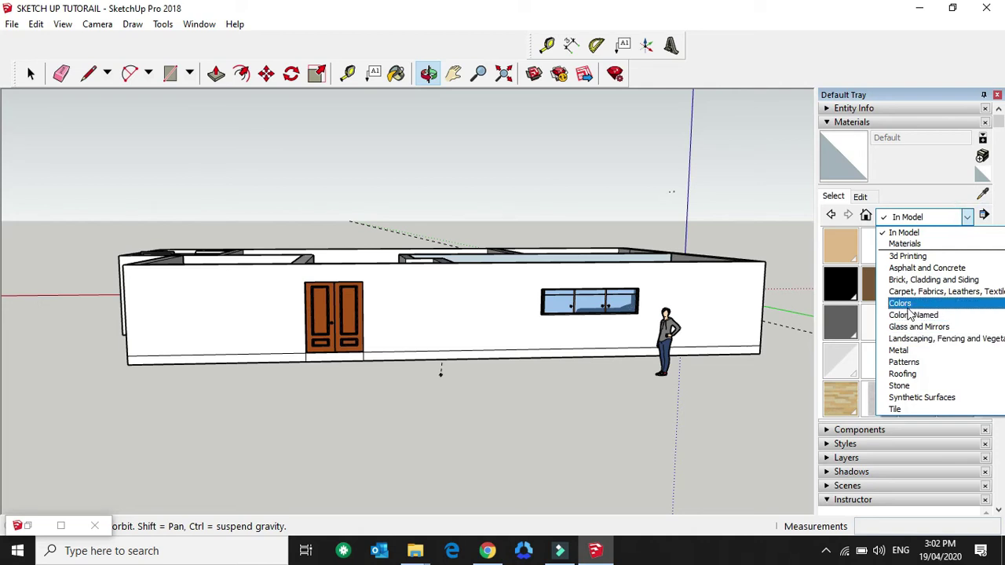
{"action": "left_click", "coordinate": [906, 308]}
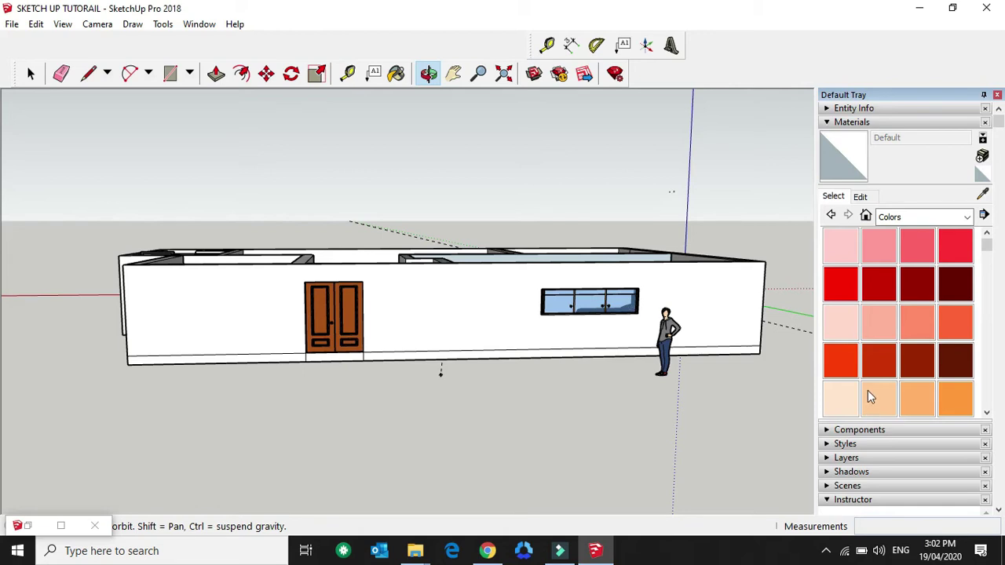
{"action": "left_click", "coordinate": [881, 250]}
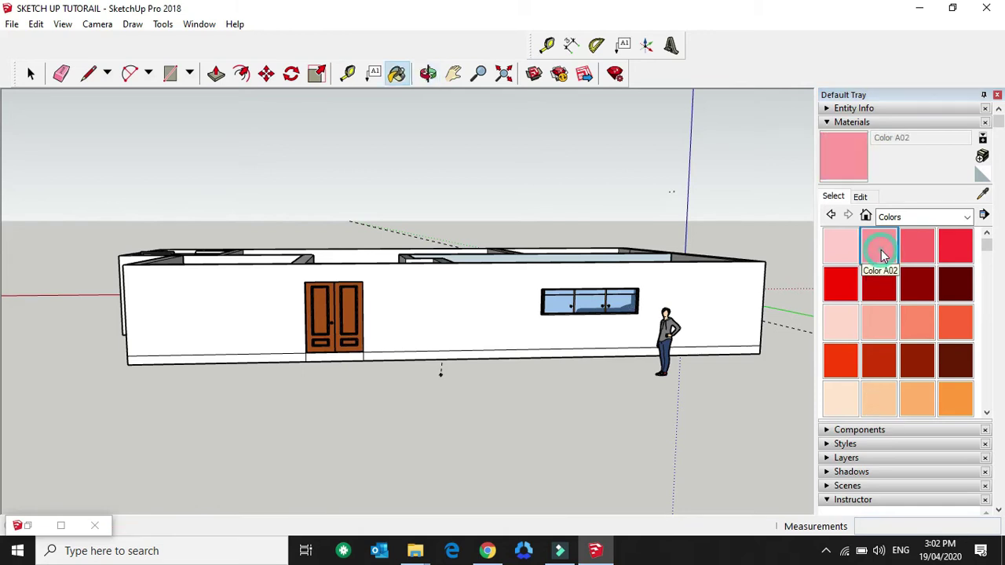
{"action": "left_click", "coordinate": [477, 297]}
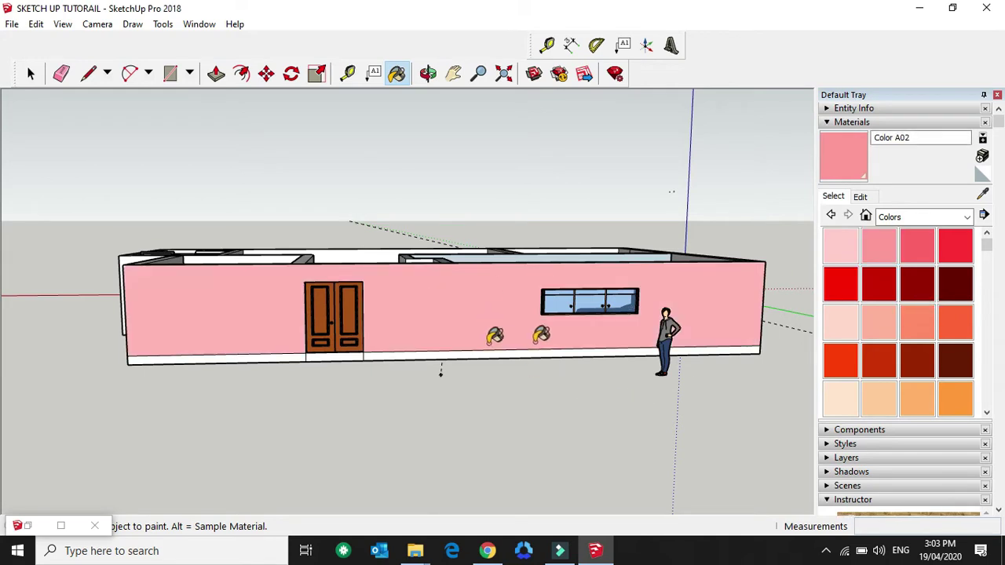
{"action": "left_click", "coordinate": [968, 218]}
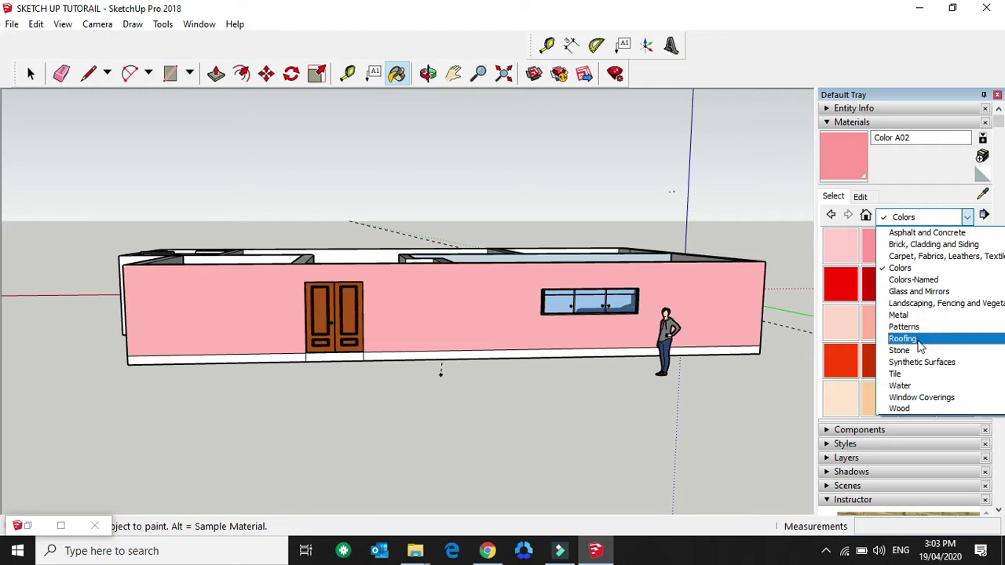
Apply Groundcover Gravel 1 inch to the base strip on both sides of the door
{"action": "left_click", "coordinate": [919, 304]}
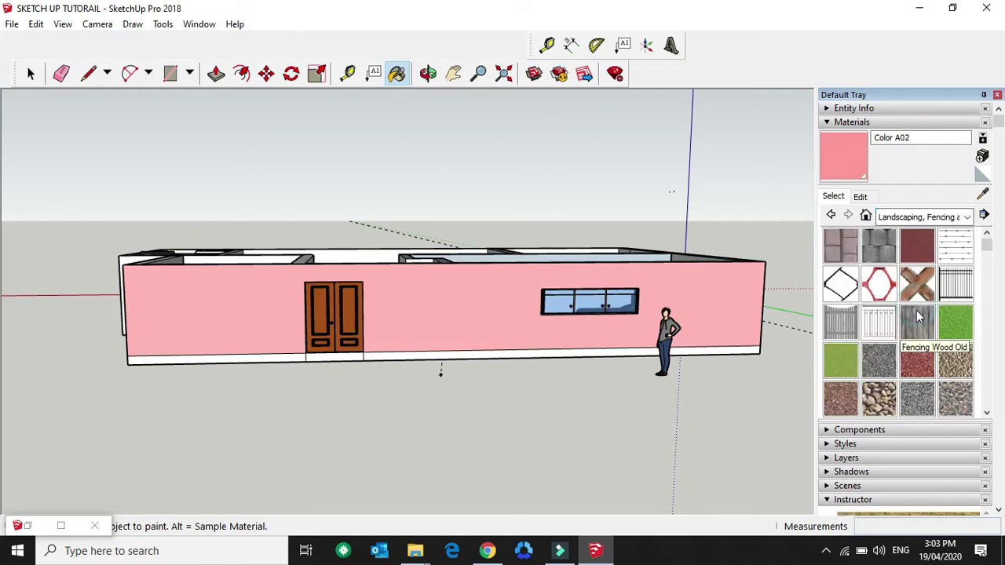
{"action": "left_click", "coordinate": [956, 363]}
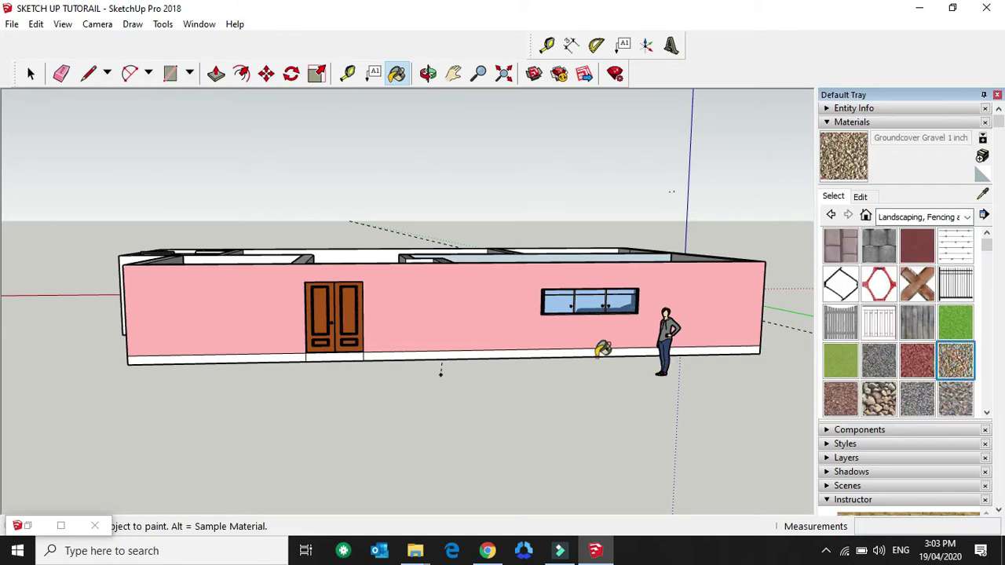
{"action": "left_click", "coordinate": [598, 353]}
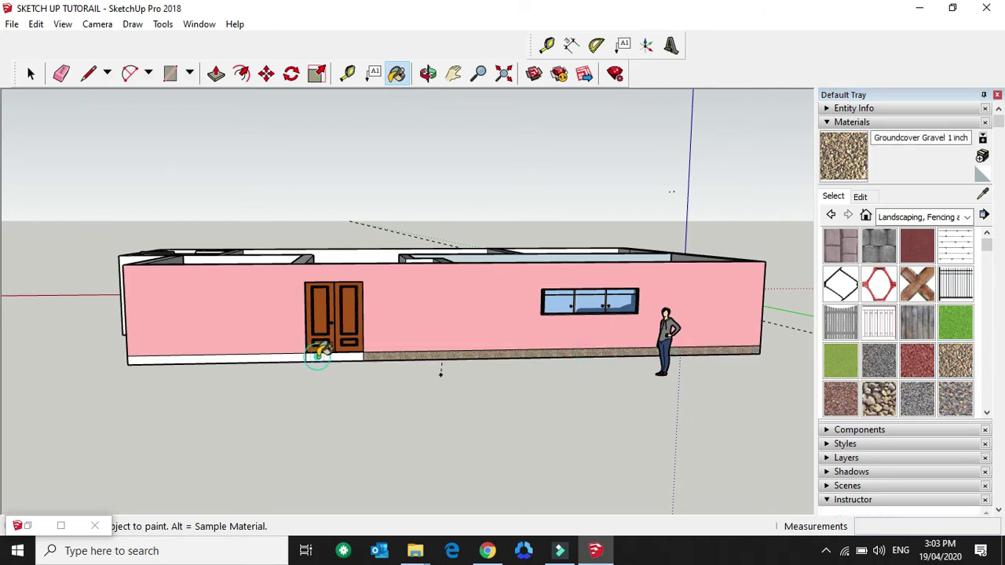
{"action": "left_click", "coordinate": [280, 358]}
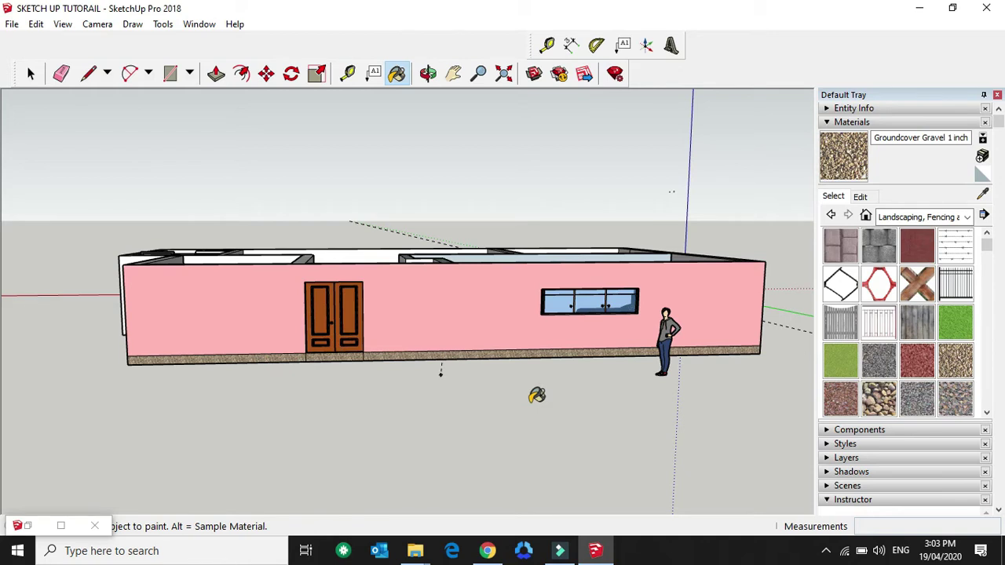
{"action": "key", "text": "o"}
{"action": "left_click_drag", "start_coordinate": [458, 307], "coordinate": [606, 293]}
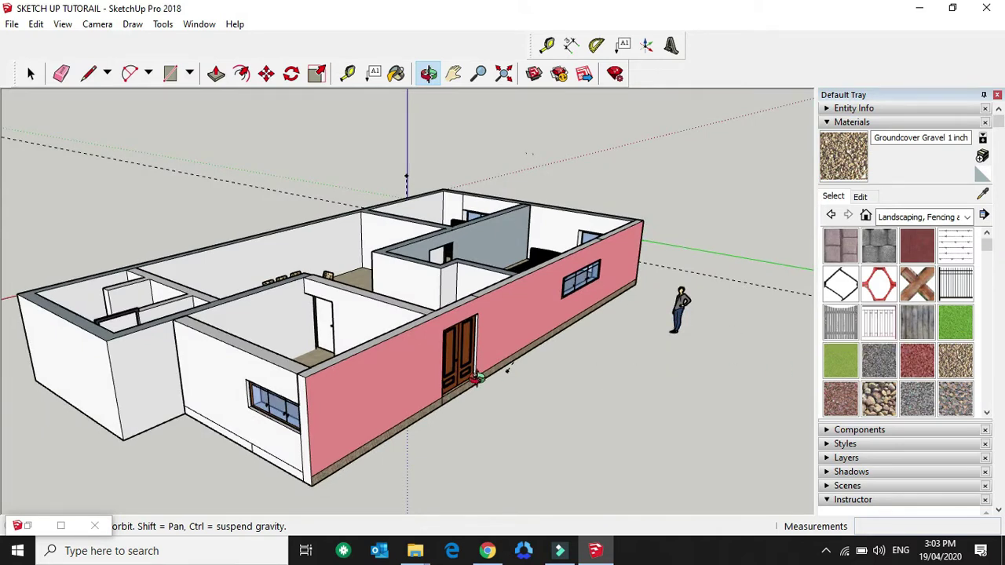
Paint the back base strip with the gravel material
{"action": "left_click_drag", "start_coordinate": [476, 377], "coordinate": [439, 369]}
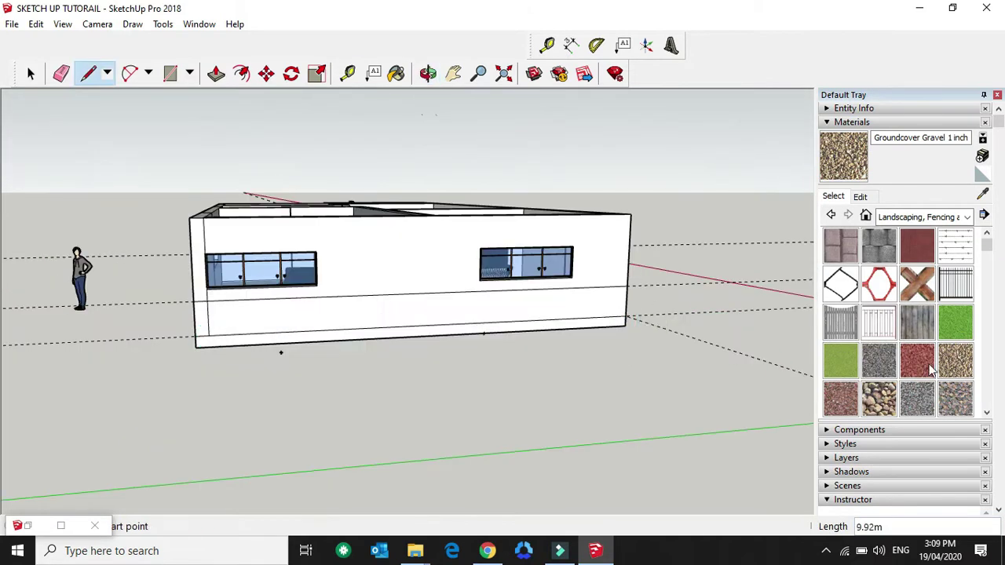
{"action": "key", "text": "b"}
{"action": "left_click", "coordinate": [542, 324]}
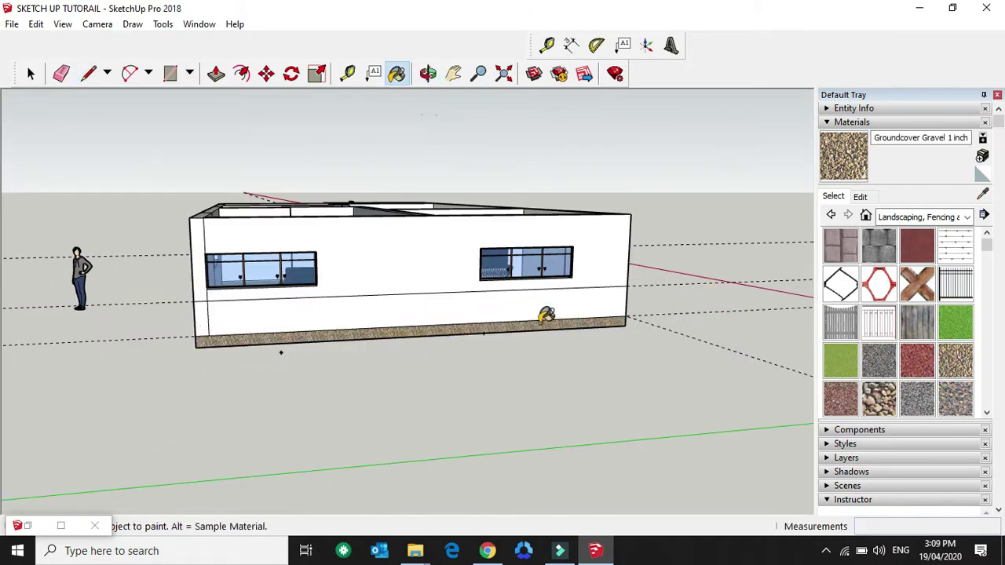
{"action": "key", "text": "e"}
{"action": "middle_click_drag", "start_coordinate": [628, 398], "coordinate": [691, 384]}
Paint the end wall and the long outer walls pink with Color A02
{"action": "left_click", "coordinate": [967, 216]}
{"action": "left_click", "coordinate": [903, 237]}
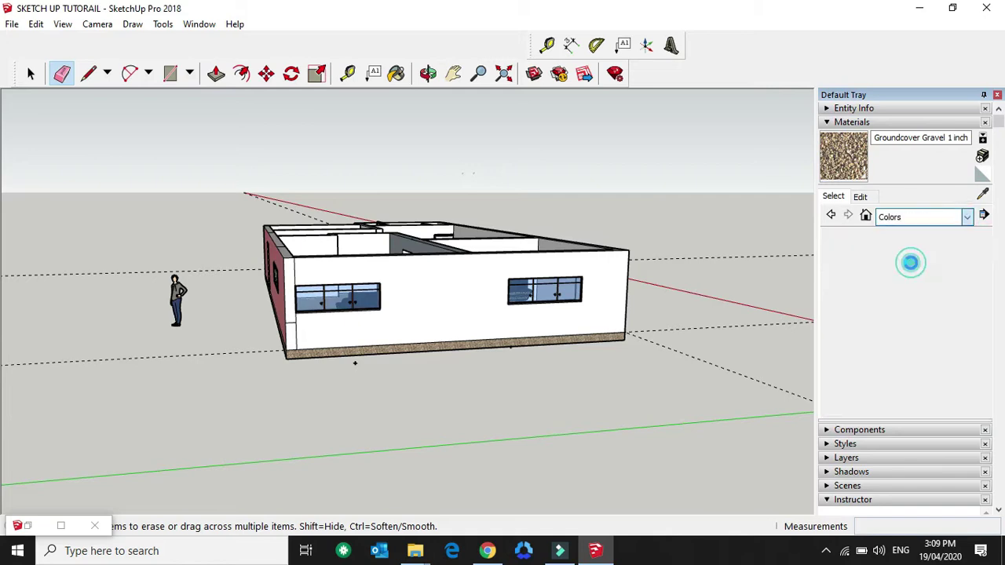
{"action": "left_click", "coordinate": [883, 248]}
{"action": "left_click", "coordinate": [290, 290]}
{"action": "mouse_move", "coordinate": [298, 291]}
{"action": "middle_mouse_down"}
{"action": "mouse_move", "coordinate": [420, 359]}
{"action": "mouse_move", "coordinate": [553, 294]}
{"action": "mouse_move", "coordinate": [527, 325]}
{"action": "mouse_move", "coordinate": [534, 274]}
{"action": "middle_mouse_up"}
{"action": "left_click", "coordinate": [565, 287]}
{"action": "left_click", "coordinate": [627, 290]}
{"action": "middle_click_drag", "start_coordinate": [642, 309], "coordinate": [502, 322]}
Paint the left room's walls with darker pink Color A03 and peach Color C03
{"action": "left_click", "coordinate": [841, 246]}
{"action": "left_click", "coordinate": [880, 248]}
{"action": "mouse_move", "coordinate": [258, 321]}
{"action": "middle_mouse_down"}
{"action": "mouse_move", "coordinate": [353, 341]}
{"action": "mouse_move", "coordinate": [369, 330]}
{"action": "mouse_move", "coordinate": [393, 195]}
{"action": "middle_mouse_up"}
{"action": "left_click", "coordinate": [917, 246]}
{"action": "left_click", "coordinate": [243, 298]}
{"action": "left_click", "coordinate": [917, 398]}
{"action": "left_click", "coordinate": [298, 271]}
Paint the left-room, back interior and blue partition walls pale yellow with Color D02
{"action": "middle_click_drag", "start_coordinate": [298, 271], "coordinate": [538, 390]}
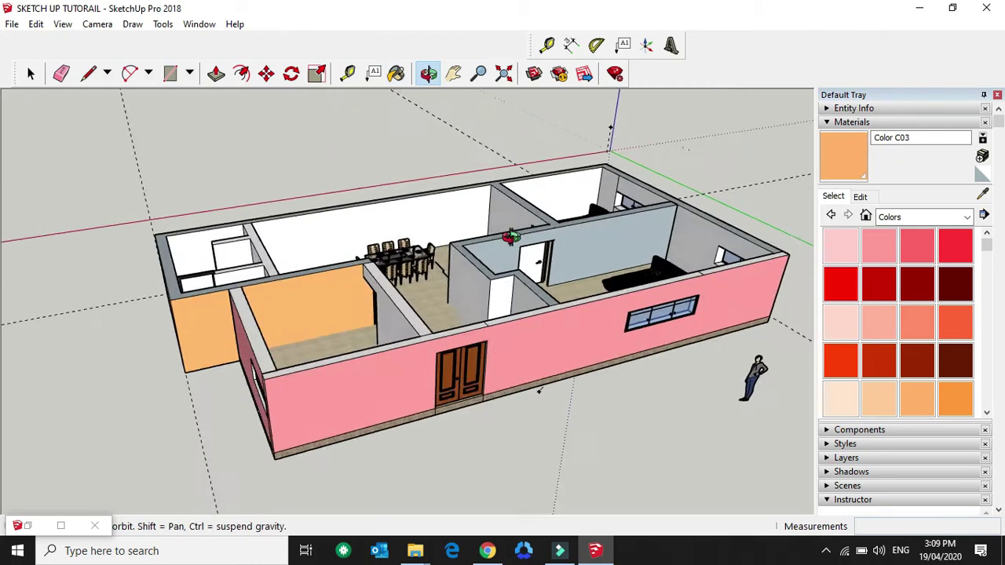
{"action": "middle_click_drag", "start_coordinate": [510, 237], "coordinate": [395, 287]}
{"action": "scroll", "coordinate": [898, 322], "scroll_direction": "down", "scroll_amount": 4}
{"action": "left_click", "coordinate": [879, 299]}
{"action": "left_click", "coordinate": [394, 279]}
{"action": "left_click", "coordinate": [502, 206]}
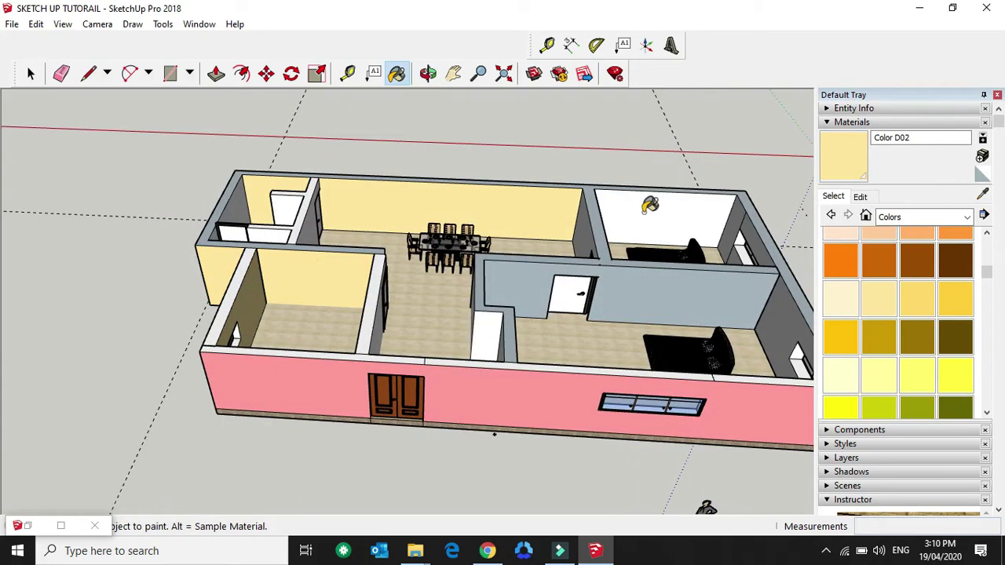
{"action": "left_click", "coordinate": [650, 204]}
{"action": "left_click", "coordinate": [604, 302]}
Paint the remaining right-room, lower-room and white interior walls pale yellow Color D02
{"action": "middle_click_drag", "start_coordinate": [478, 311], "coordinate": [550, 298]}
{"action": "left_click", "coordinate": [730, 267]}
{"action": "middle_click_drag", "start_coordinate": [754, 264], "coordinate": [439, 267]}
{"action": "left_click", "coordinate": [491, 224]}
{"action": "left_click", "coordinate": [601, 283]}
{"action": "left_click", "coordinate": [510, 283]}
{"action": "left_click", "coordinate": [412, 365]}
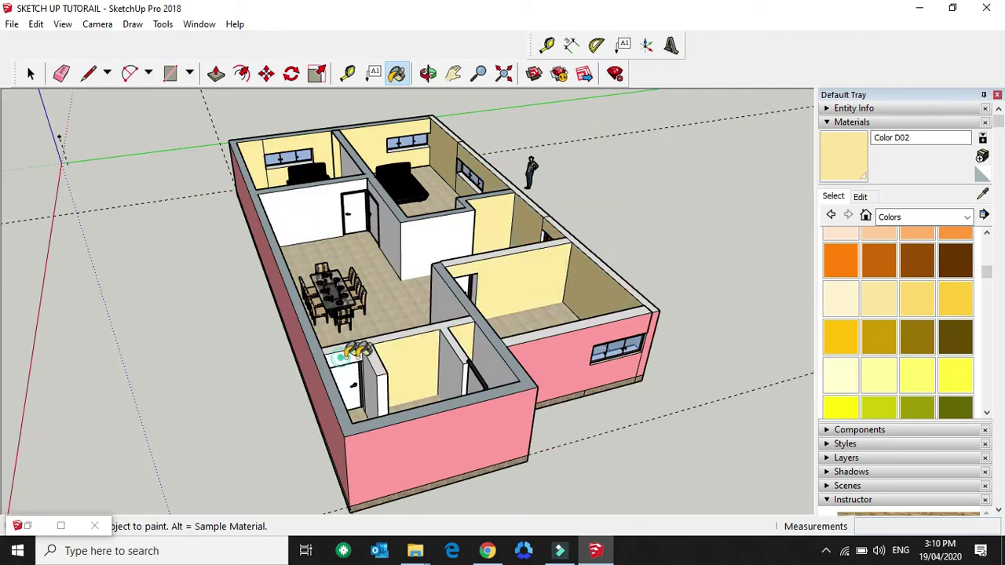
{"action": "left_click", "coordinate": [314, 210]}
{"action": "left_click", "coordinate": [432, 235]}
Paint the wall tops and wall ends black with Color M08
{"action": "middle_click_drag", "start_coordinate": [479, 285], "coordinate": [644, 287]}
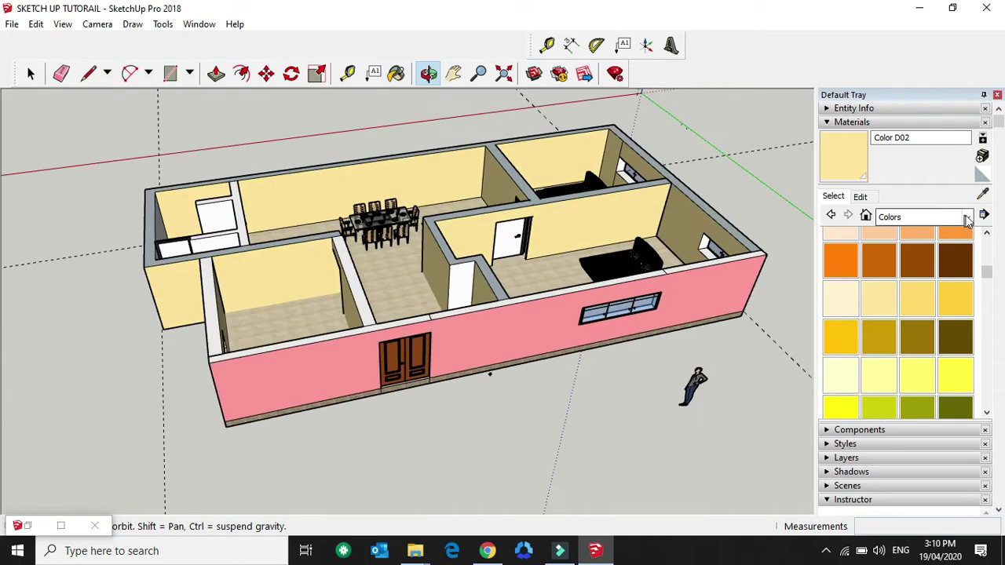
{"action": "scroll", "coordinate": [901, 322], "scroll_direction": "down", "scroll_amount": 10}
{"action": "left_click", "coordinate": [841, 269]}
{"action": "left_click", "coordinate": [747, 259]}
{"action": "left_click", "coordinate": [345, 279]}
{"action": "left_click", "coordinate": [205, 302]}
{"action": "middle_click_drag", "start_coordinate": [236, 186], "coordinate": [514, 330]}
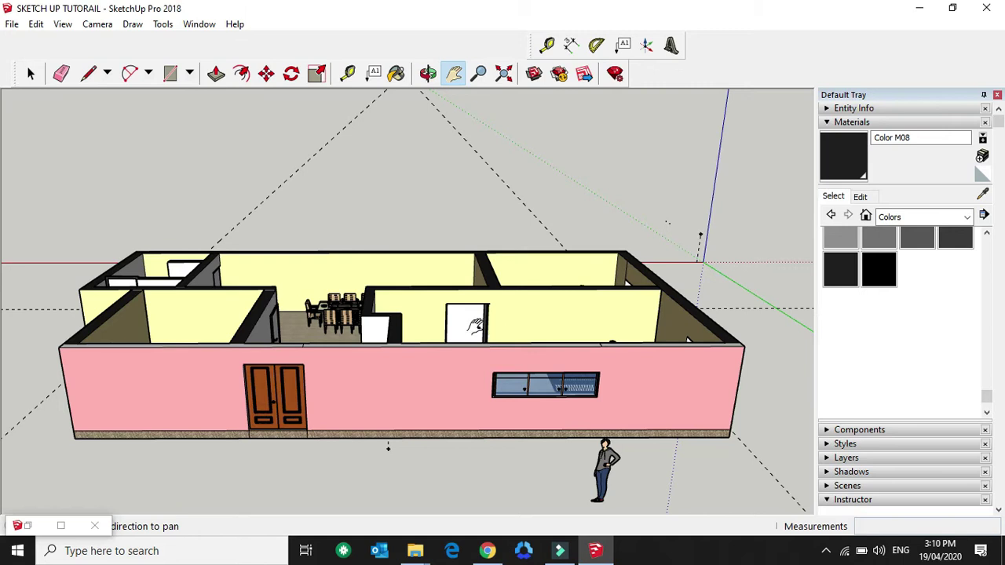
{"action": "middle_click_drag", "start_coordinate": [475, 326], "coordinate": [474, 324]}
{"action": "middle_click_drag", "start_coordinate": [505, 286], "coordinate": [322, 283]}
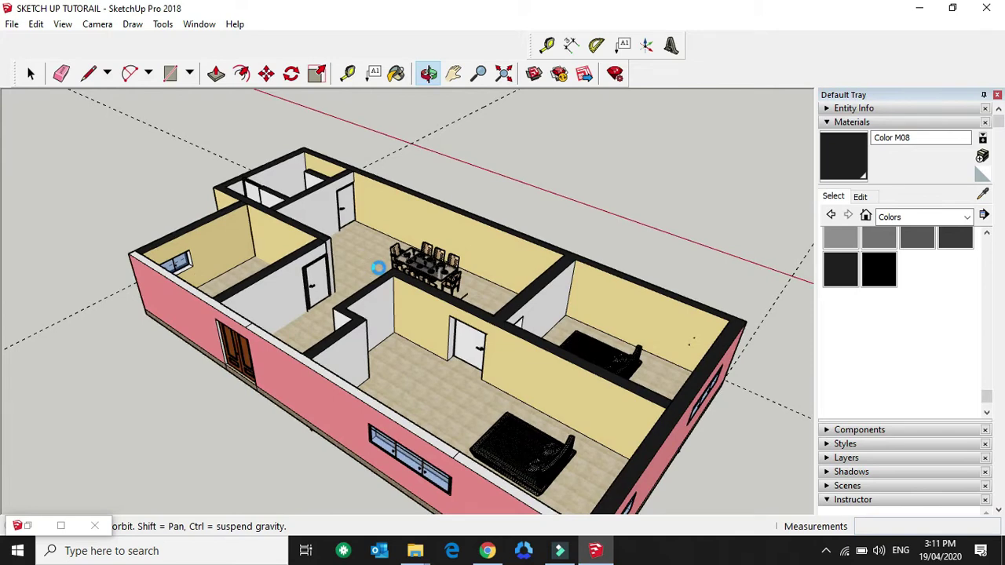
{"action": "middle_click_drag", "start_coordinate": [452, 211], "coordinate": [511, 189]}
{"action": "middle_click_drag", "start_coordinate": [338, 437], "coordinate": [365, 455]}
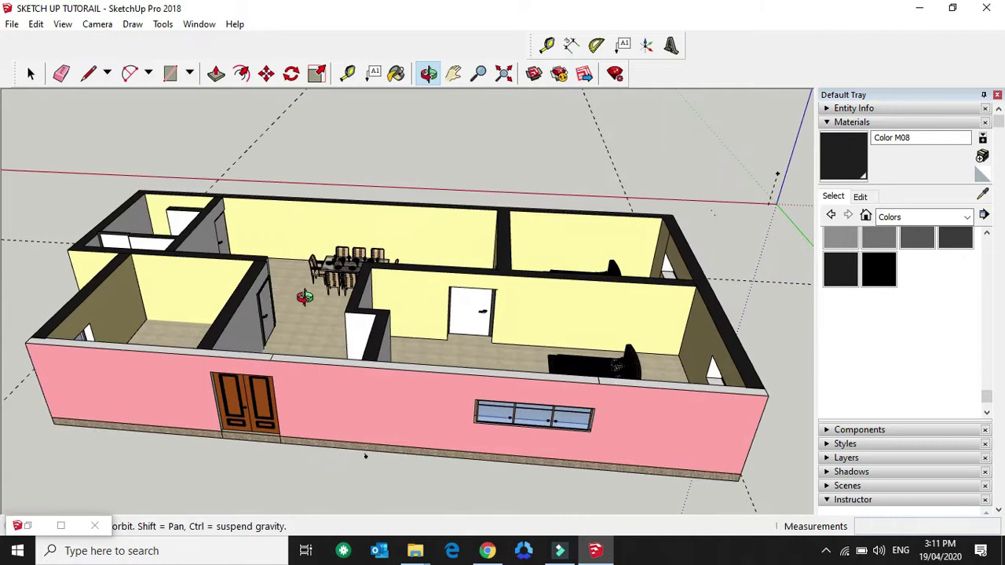
Turn off edge lines with View > Edge Style > Edges
{"action": "left_click", "coordinate": [63, 24]}
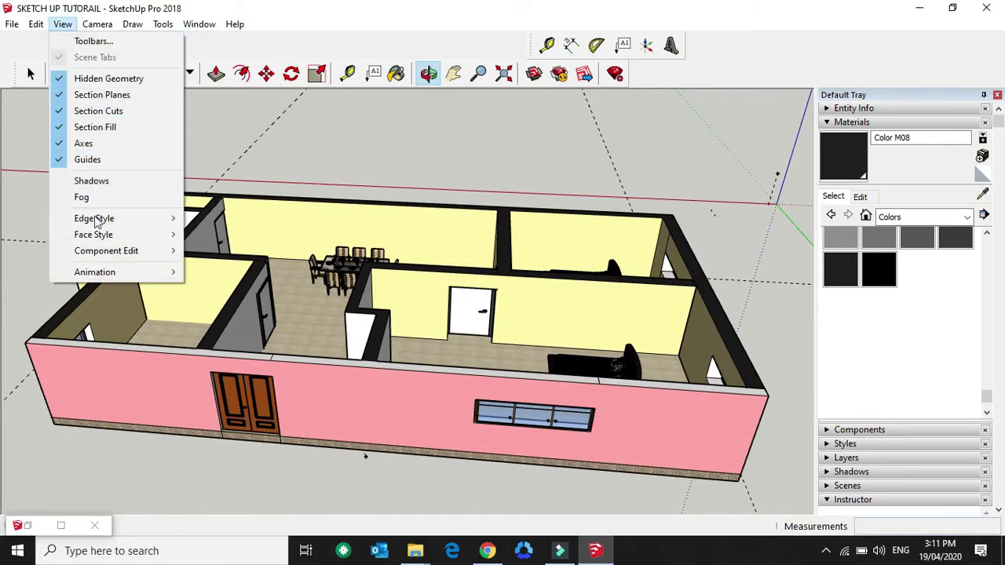
{"action": "mouse_move", "coordinate": [96, 225]}
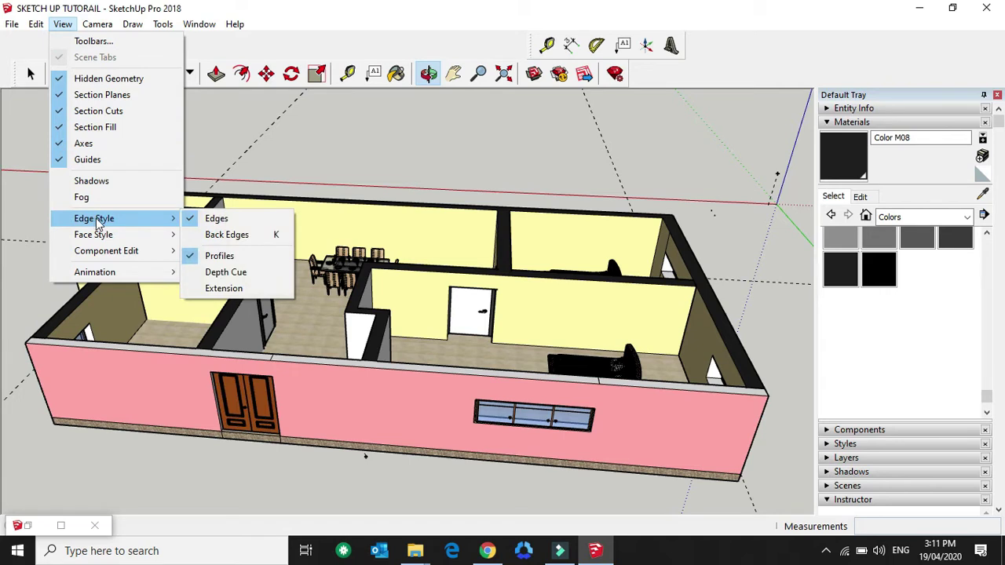
{"action": "left_click", "coordinate": [192, 223]}
{"action": "left_click_drag", "start_coordinate": [385, 296], "coordinate": [325, 305]}
{"action": "left_click_drag", "start_coordinate": [580, 313], "coordinate": [561, 338]}
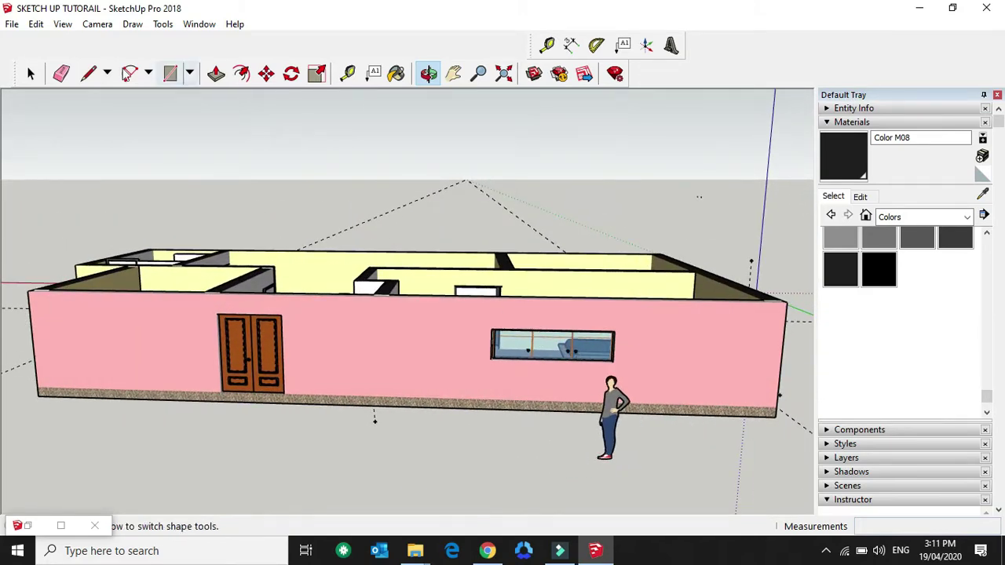
Turn off profile outlines with View > Edge Style > Profiles
{"action": "left_click", "coordinate": [62, 25]}
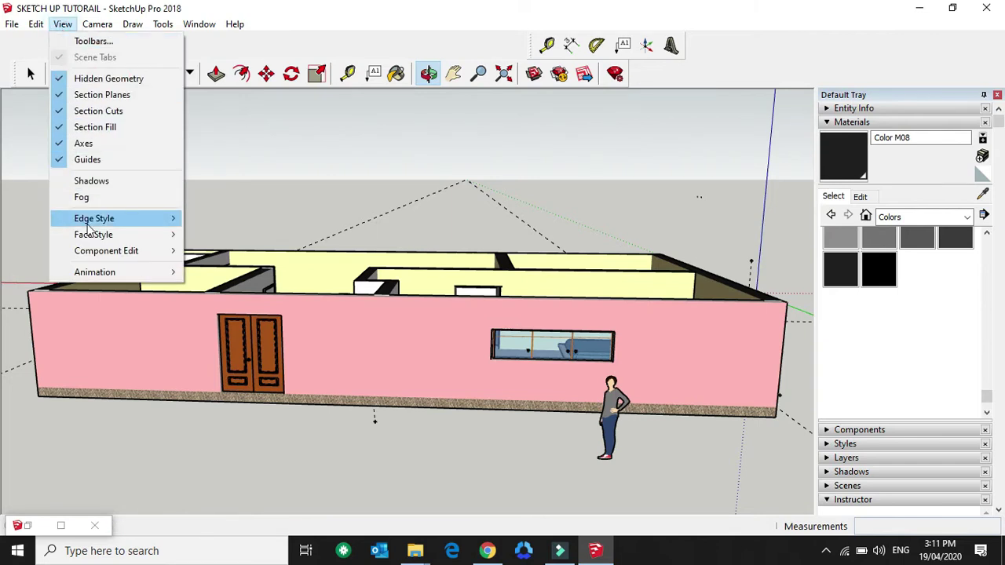
{"action": "mouse_move", "coordinate": [88, 228]}
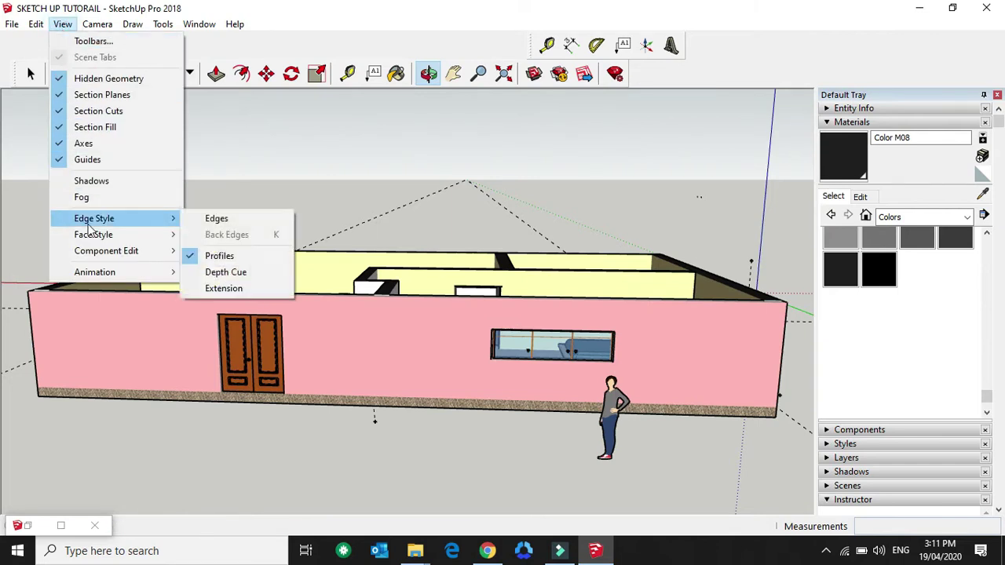
{"action": "left_click", "coordinate": [193, 259]}
{"action": "left_click_drag", "start_coordinate": [502, 340], "coordinate": [331, 339]}
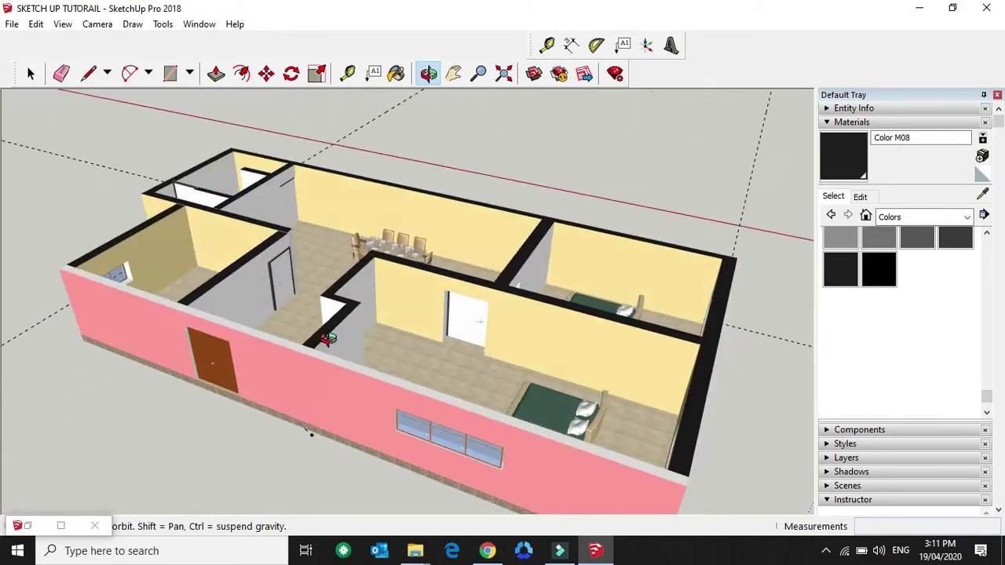
Orbit to face the pink front wall, pan the house right and down, and raise the angle
{"action": "left_click_drag", "start_coordinate": [486, 315], "coordinate": [385, 357]}
{"action": "left_click_drag", "start_coordinate": [299, 333], "coordinate": [402, 328]}
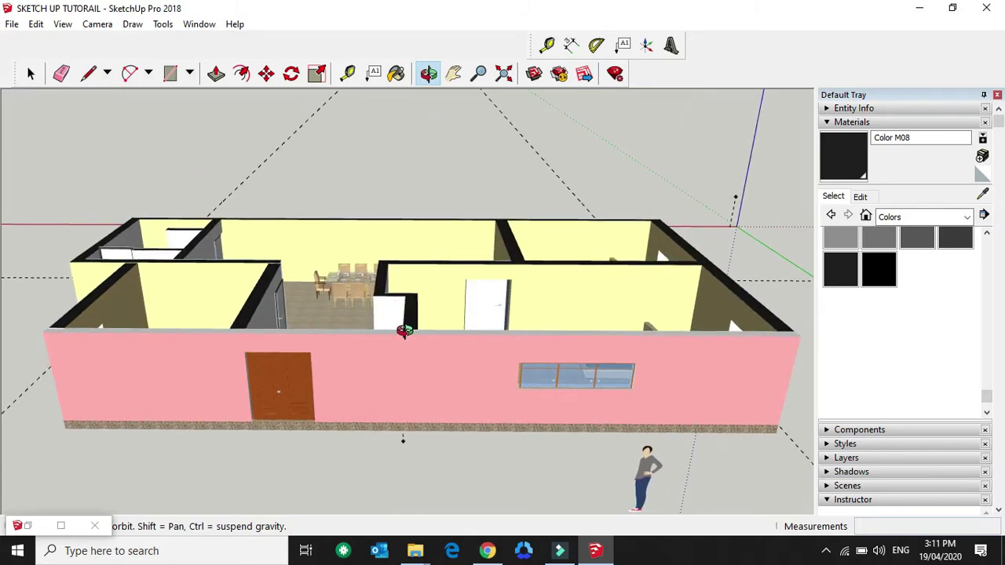
{"action": "key", "text": "h"}
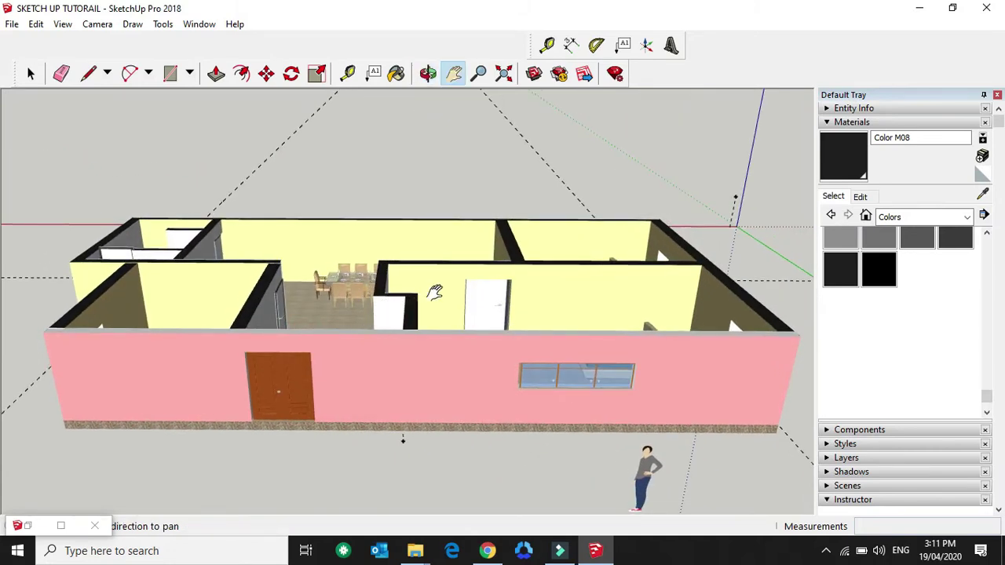
{"action": "left_click_drag", "start_coordinate": [487, 294], "coordinate": [521, 308]}
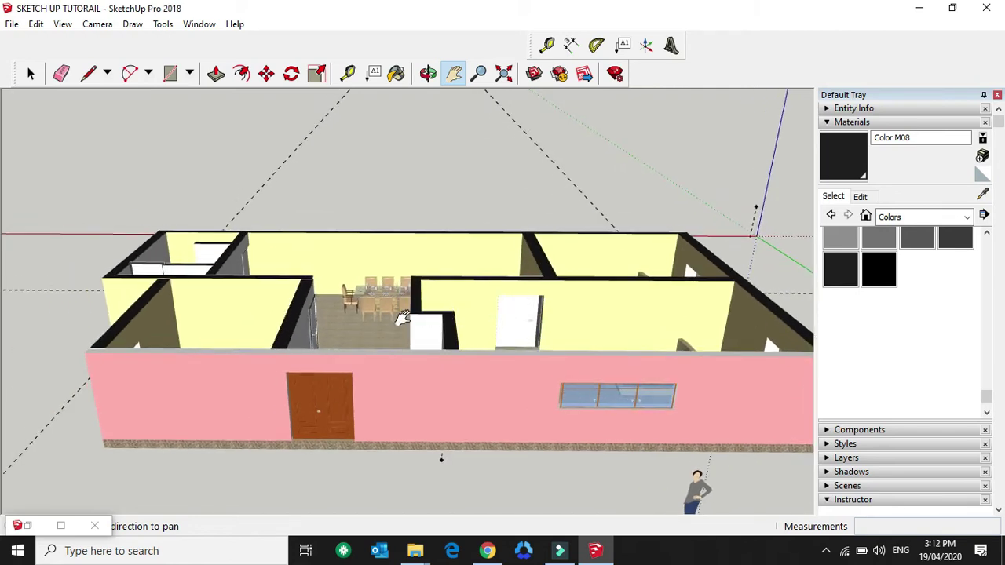
{"action": "key", "text": "o"}
{"action": "left_click_drag", "start_coordinate": [445, 324], "coordinate": [471, 236]}
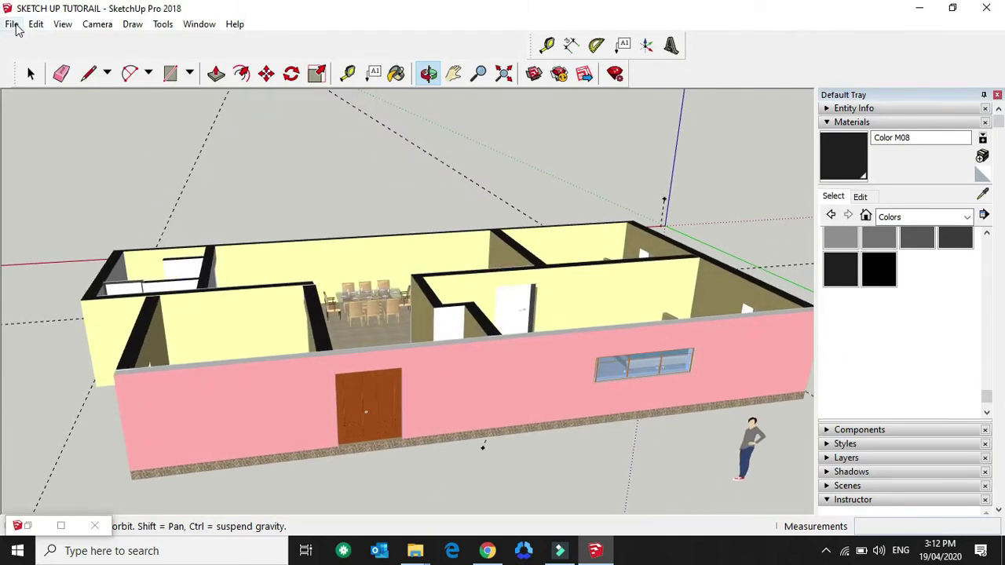
Export the view as a 2D Graphic JPEG named FRONT AREA in the Sketch up design folder
{"action": "left_click", "coordinate": [12, 25]}
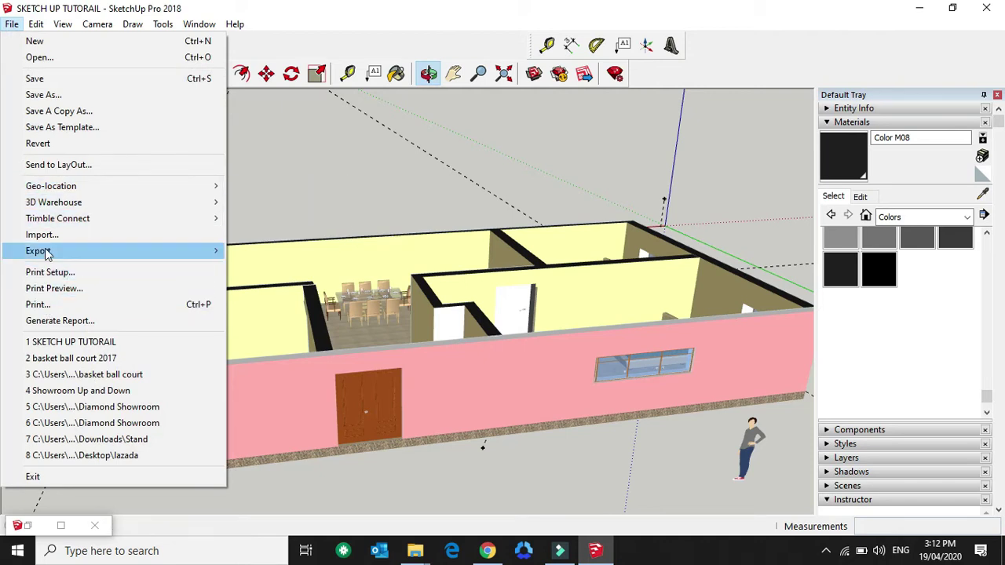
{"action": "mouse_move", "coordinate": [66, 256]}
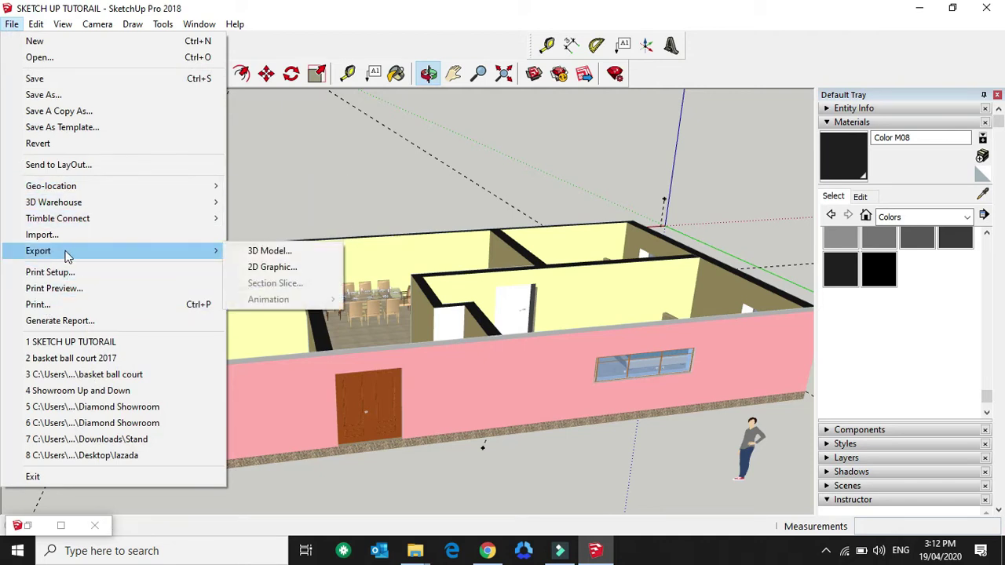
{"action": "left_click", "coordinate": [279, 269]}
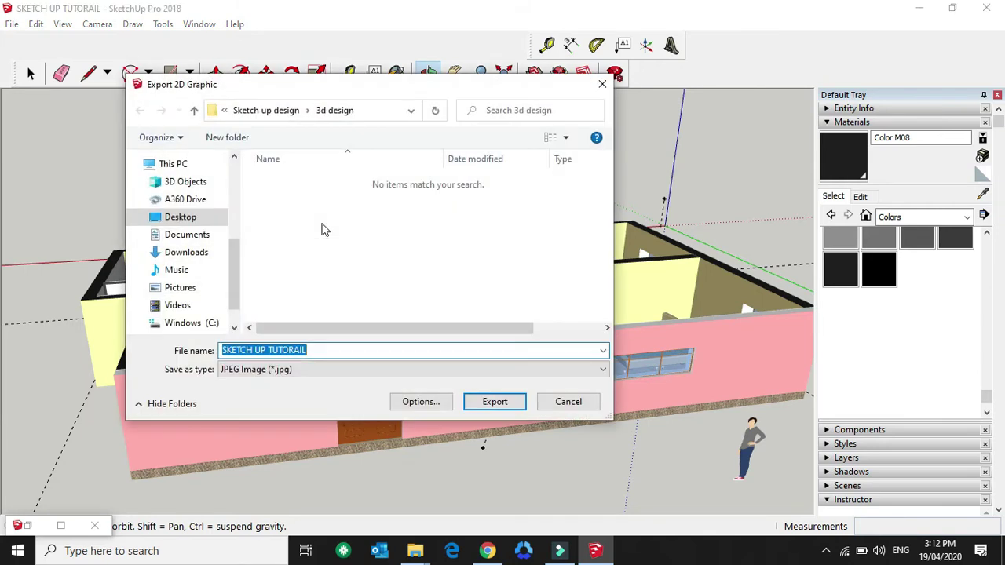
{"action": "left_click", "coordinate": [174, 220]}
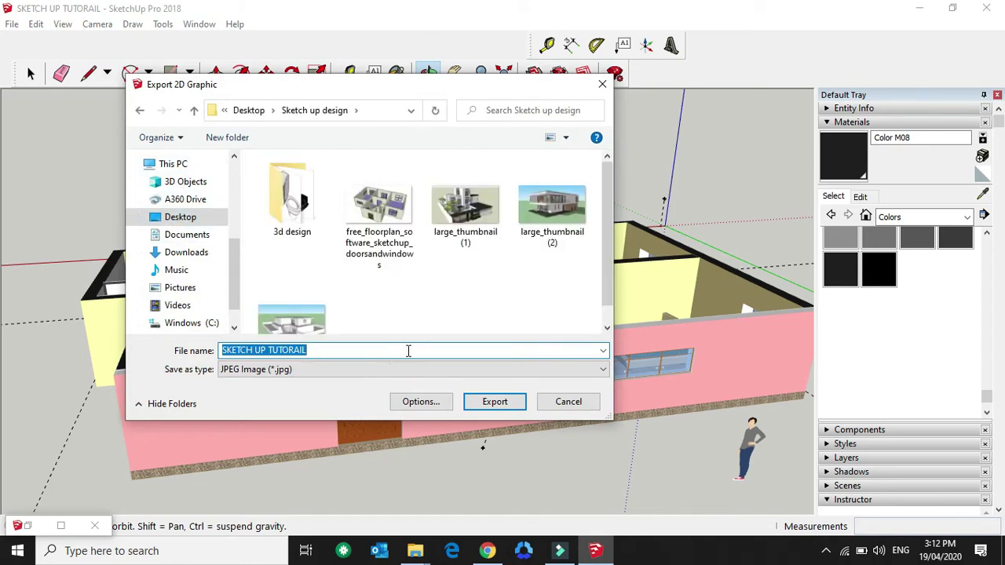
{"action": "key", "text": "BackSpace"}
{"action": "type", "text": "FR"}
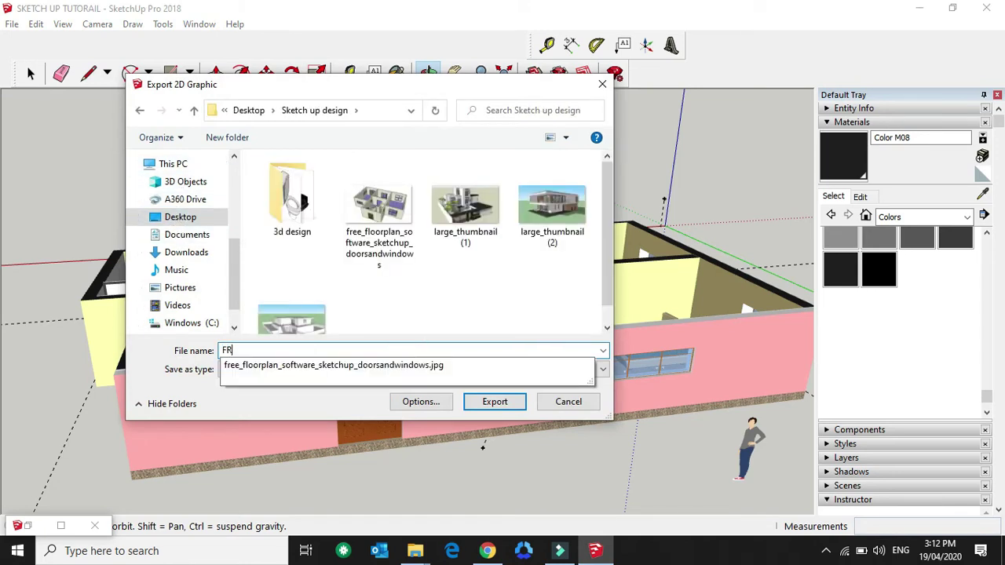
{"action": "type", "text": "ONT AREA"}
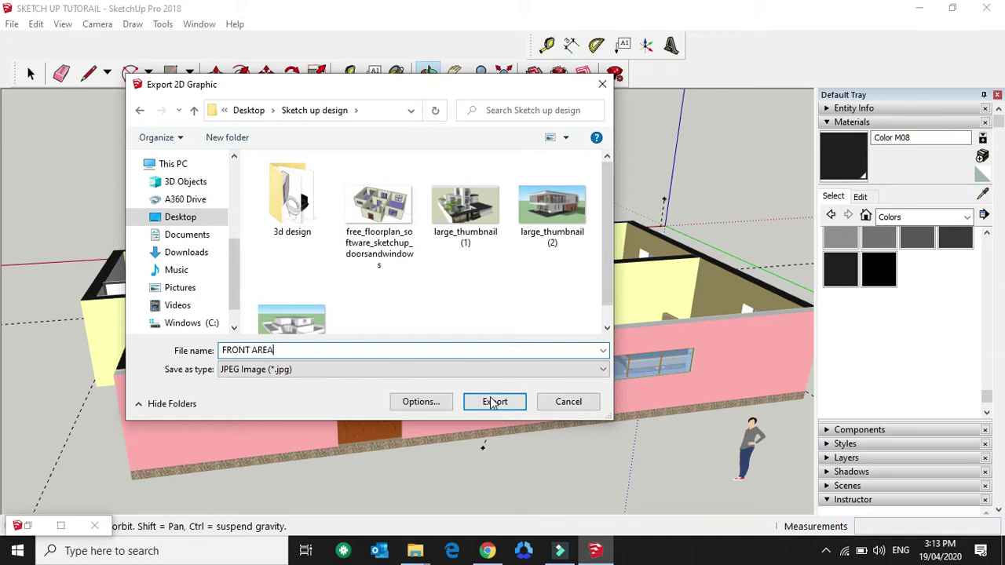
{"action": "left_click", "coordinate": [492, 402]}
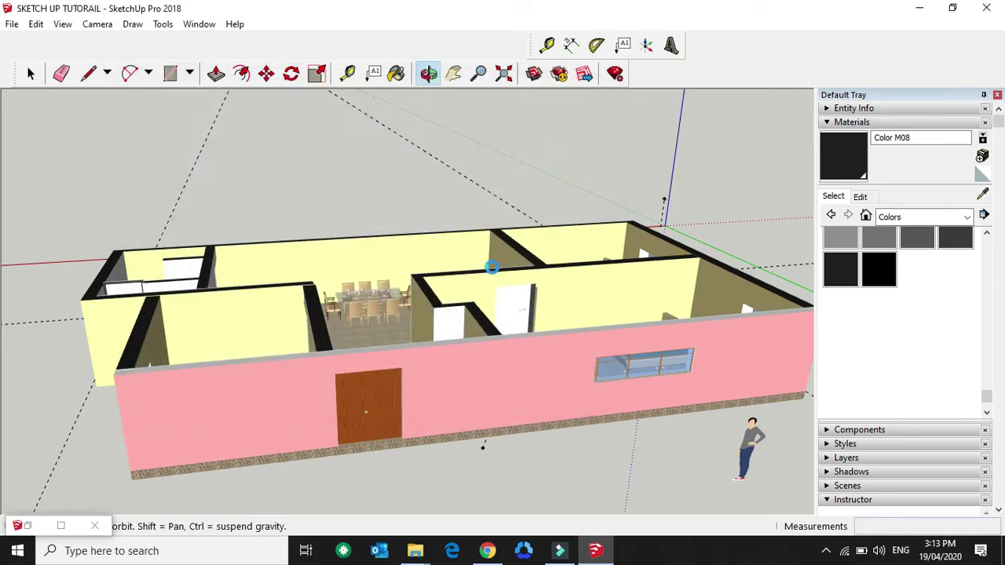
Tilt to a top-down view of the floor plan and export it as a JPEG named TOP
{"action": "left_click_drag", "start_coordinate": [566, 269], "coordinate": [479, 382]}
{"action": "scroll", "coordinate": [476, 332], "scroll_direction": "up", "scroll_amount": 3}
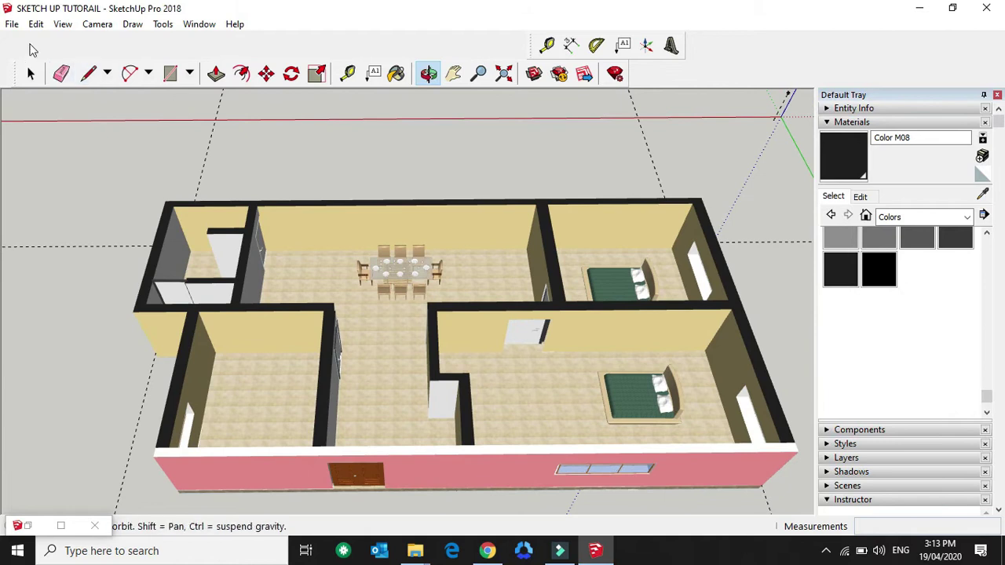
{"action": "left_click", "coordinate": [11, 23]}
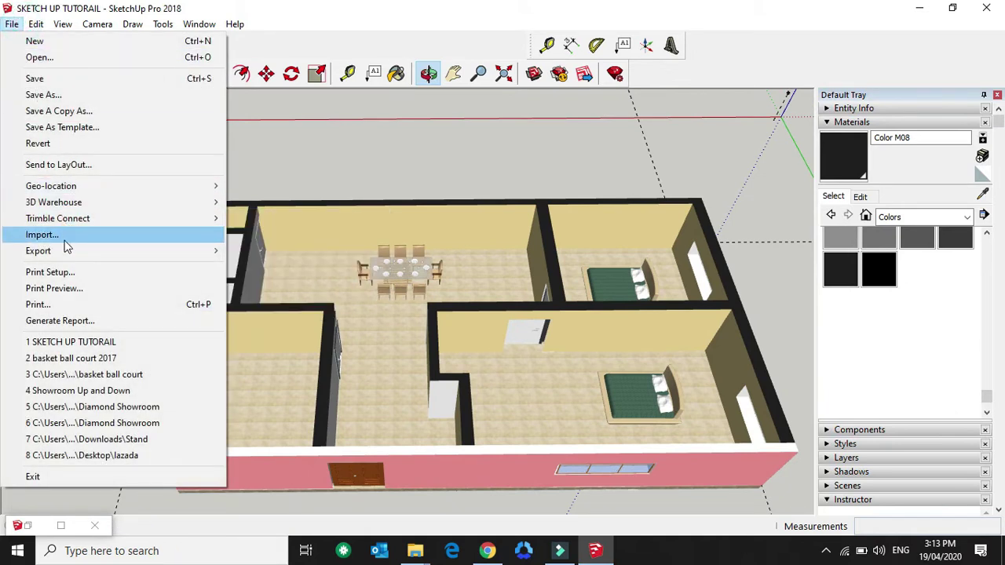
{"action": "mouse_move", "coordinate": [79, 251]}
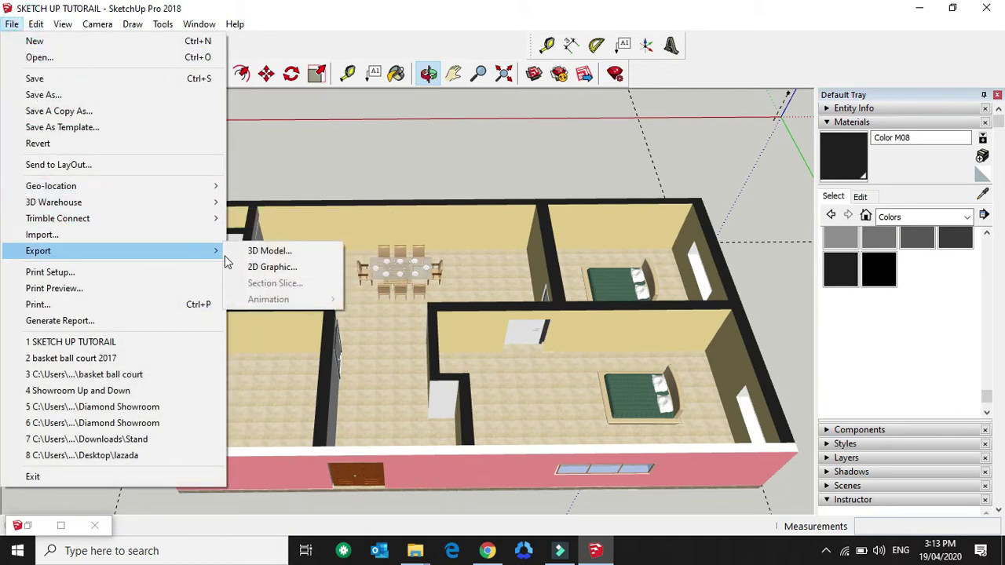
{"action": "left_click", "coordinate": [267, 268]}
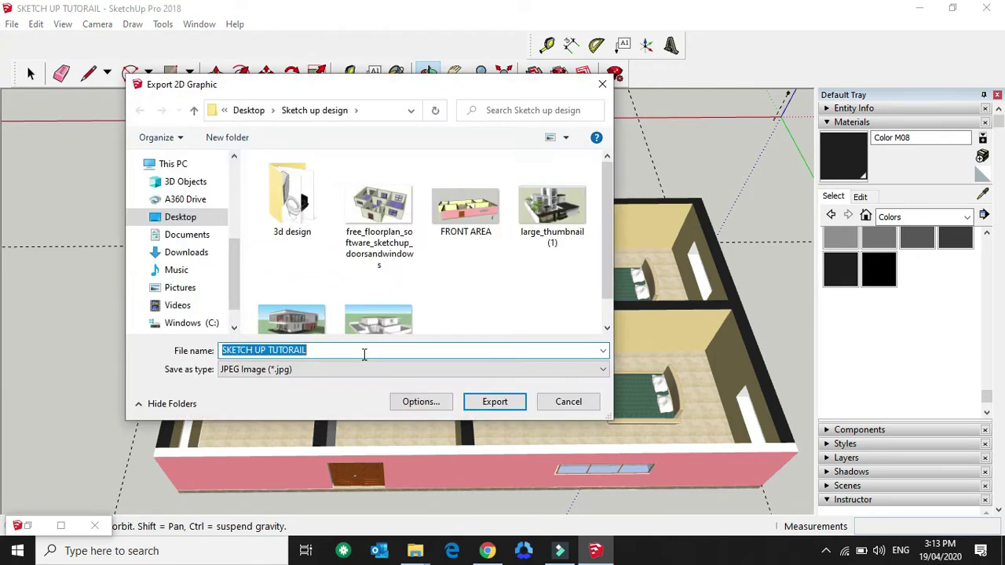
{"action": "key", "text": "BackSpace"}
{"action": "type", "text": "TOP"}
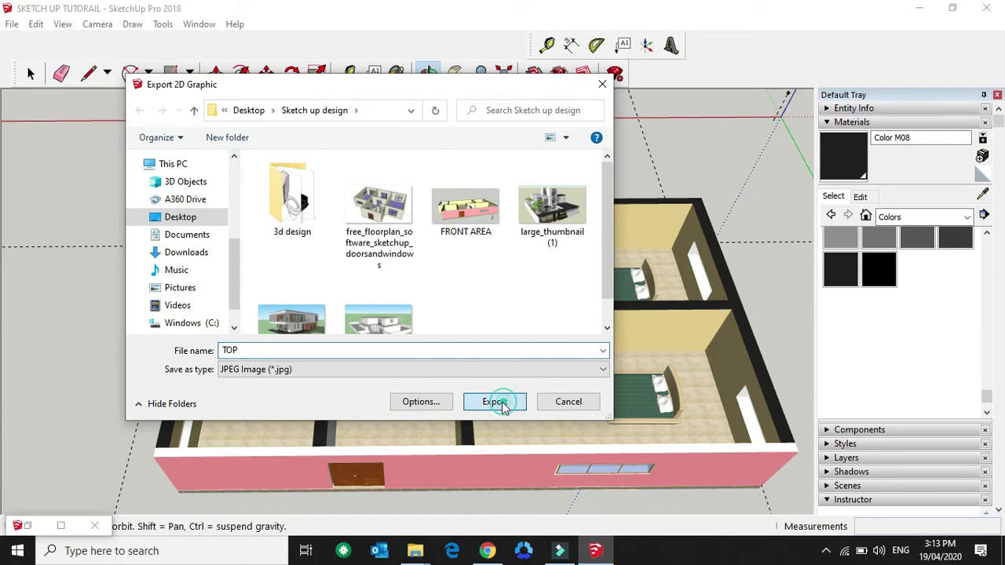
{"action": "left_click", "coordinate": [502, 402]}
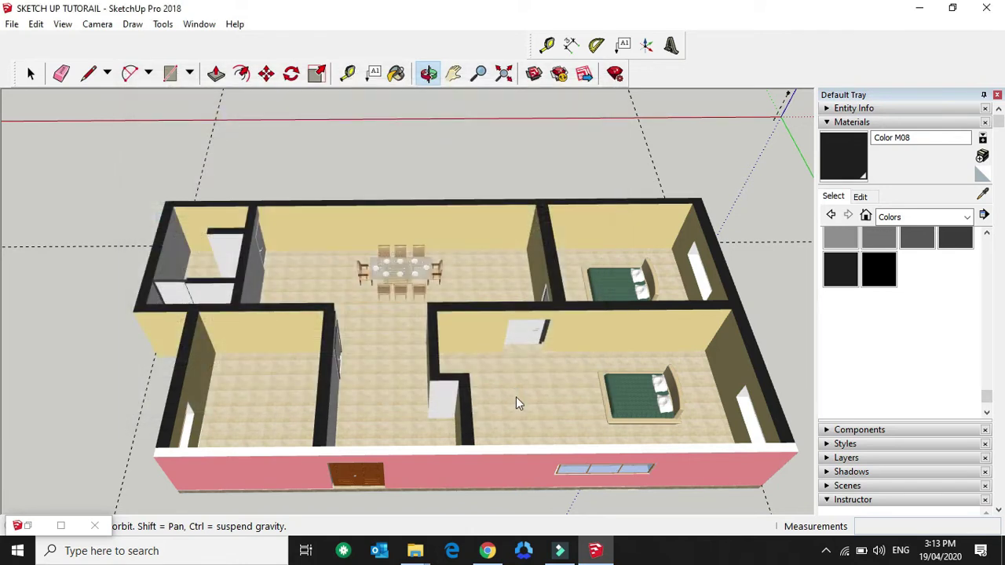
{"action": "left_click_drag", "start_coordinate": [503, 410], "coordinate": [439, 267]}
{"action": "left_click", "coordinate": [63, 24]}
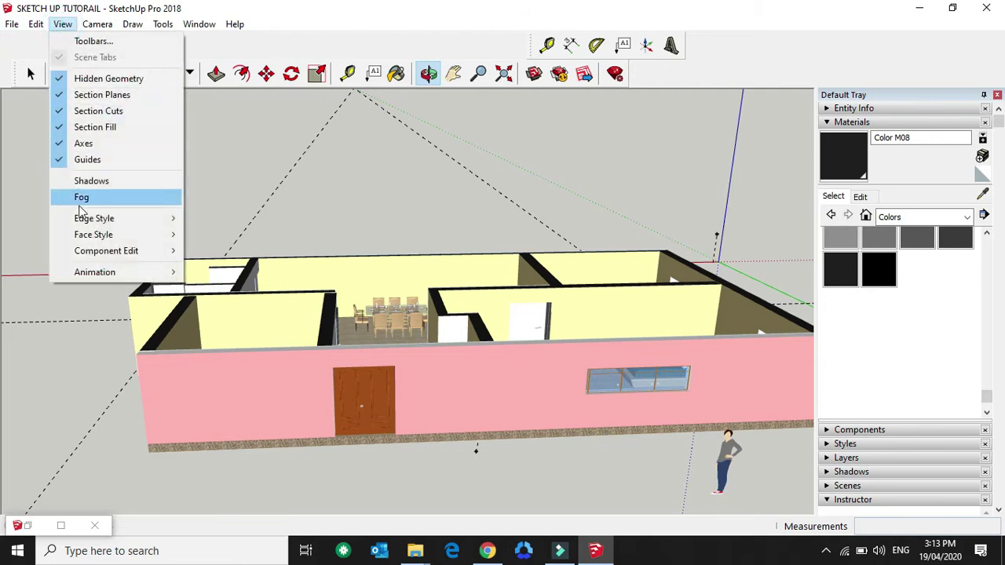
{"action": "mouse_move", "coordinate": [97, 226]}
{"action": "mouse_move", "coordinate": [131, 221]}
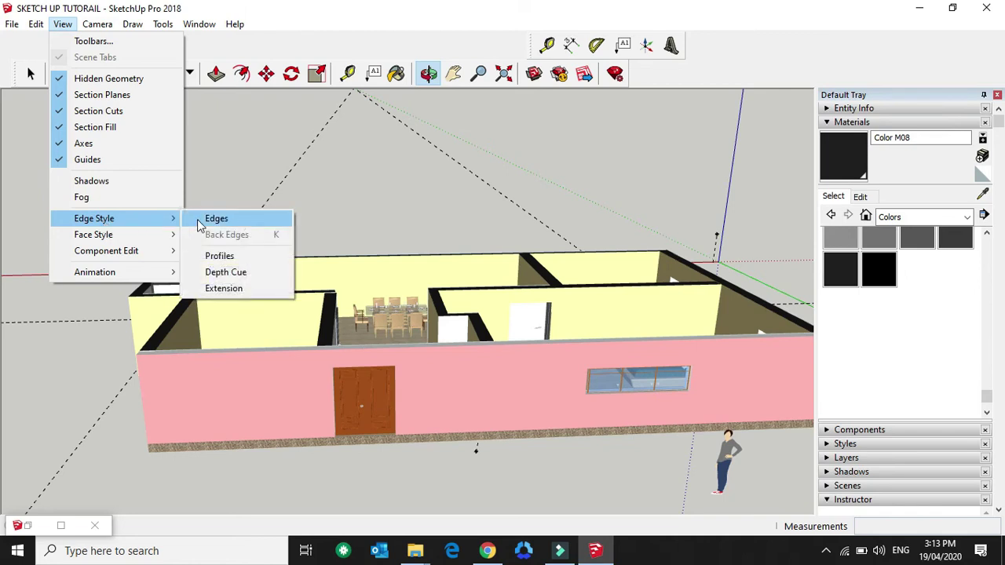
{"action": "mouse_move", "coordinate": [167, 243]}
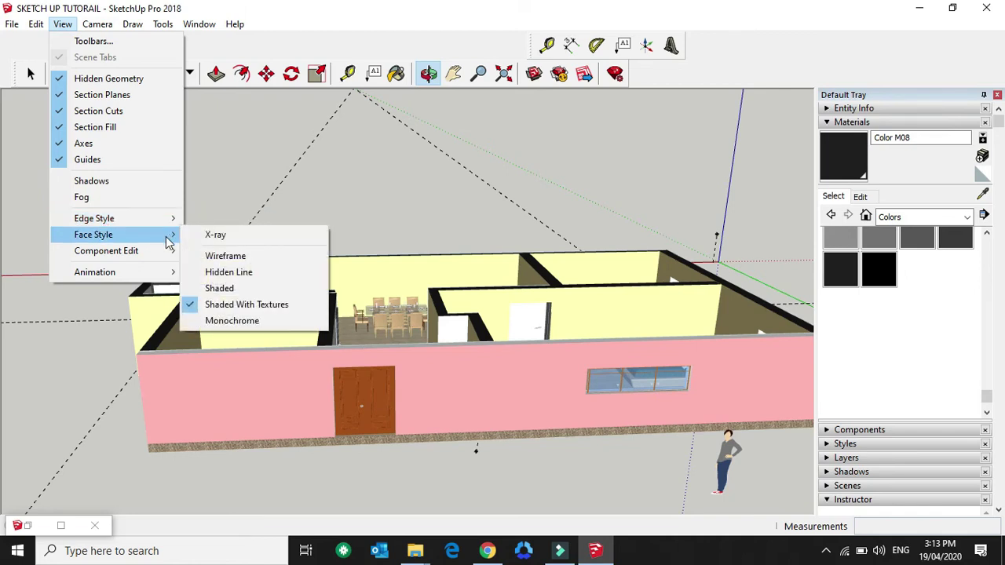
{"action": "left_click", "coordinate": [236, 243]}
{"action": "left_click_drag", "start_coordinate": [532, 379], "coordinate": [597, 397]}
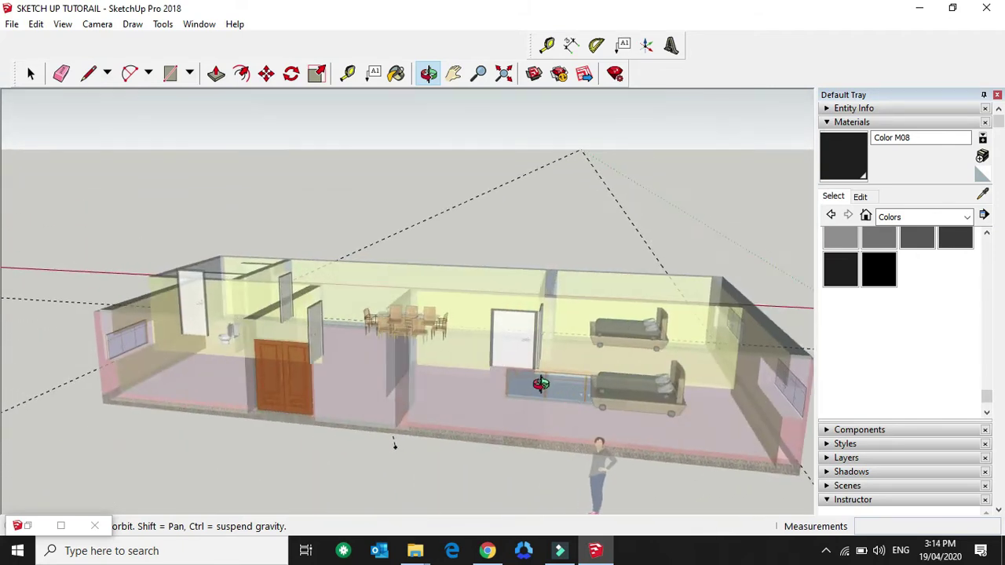
{"action": "left_click", "coordinate": [65, 25]}
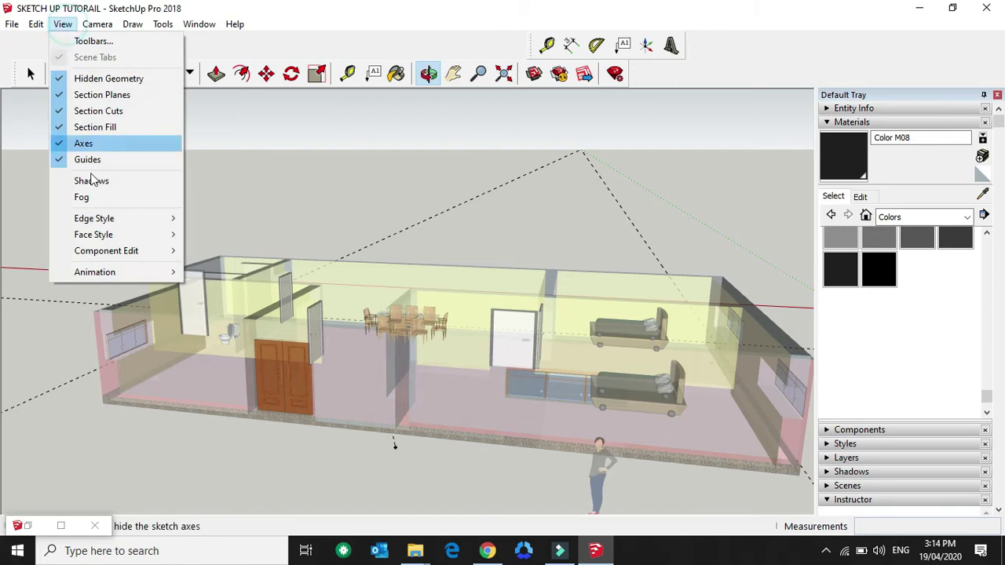
{"action": "mouse_move", "coordinate": [113, 243]}
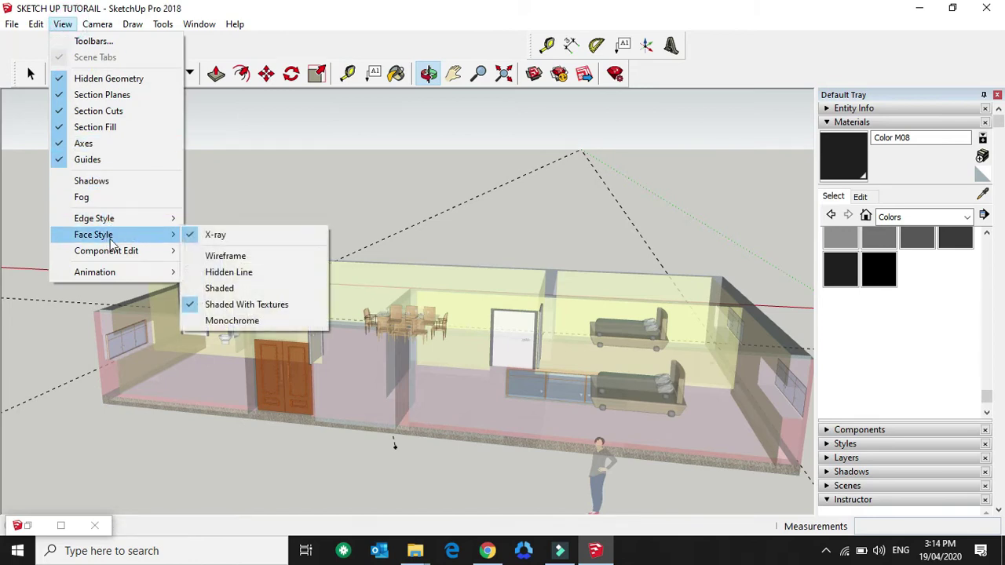
{"action": "left_click", "coordinate": [192, 238]}
{"action": "left_click_drag", "start_coordinate": [395, 442], "coordinate": [460, 365]}
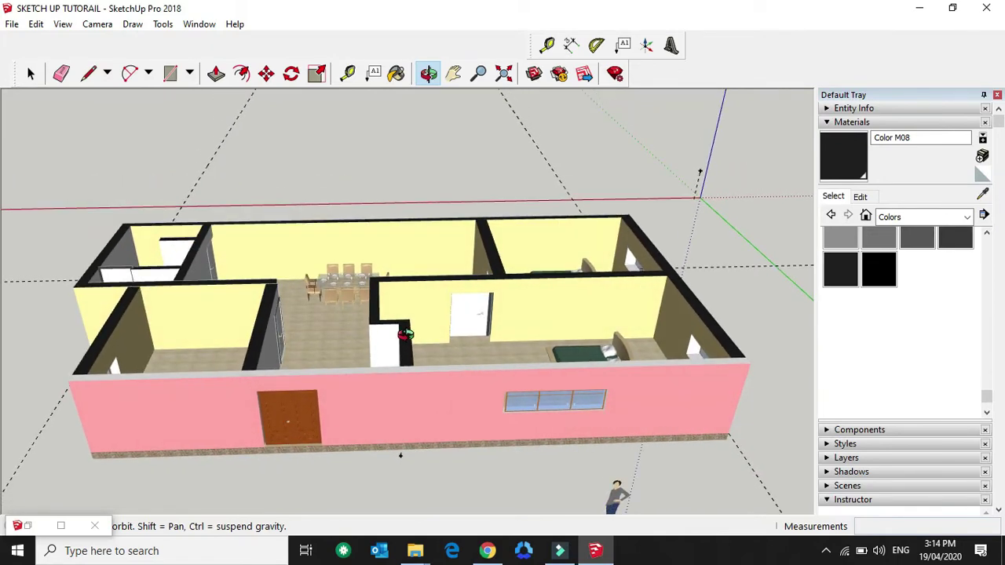
Orbit and zoom to a close overhead view of the bedrooms and dining area
{"action": "left_click_drag", "start_coordinate": [246, 416], "coordinate": [262, 382]}
{"action": "left_click_drag", "start_coordinate": [572, 343], "coordinate": [370, 426]}
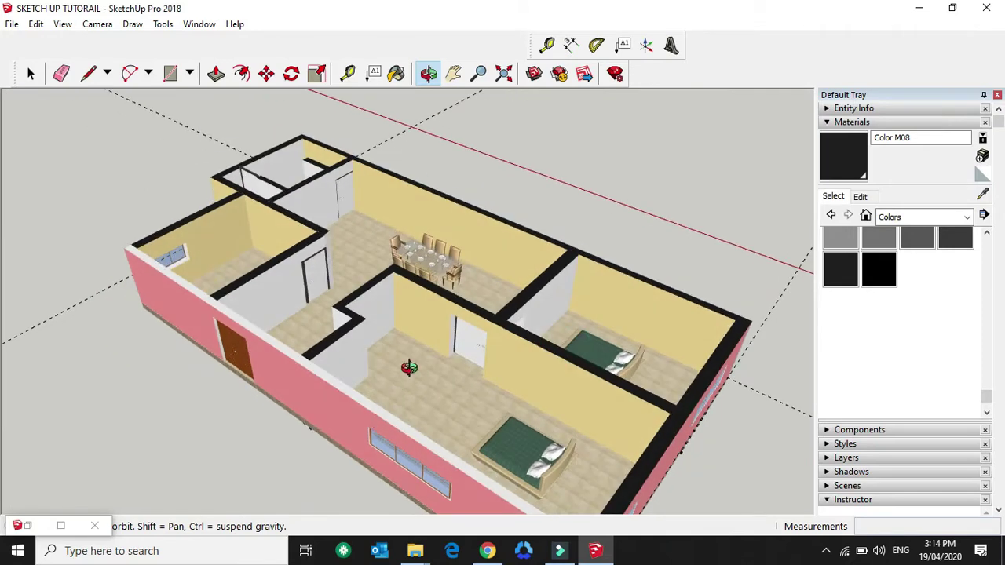
{"action": "scroll", "coordinate": [402, 388], "scroll_direction": "up", "scroll_amount": 3}
{"action": "left_click_drag", "start_coordinate": [435, 288], "coordinate": [286, 223]}
{"action": "key", "text": "h"}
Add Scene 1 via View > Animation > Add Scene, creating it with a new style
{"action": "left_click", "coordinate": [12, 23]}
{"action": "mouse_move", "coordinate": [62, 24]}
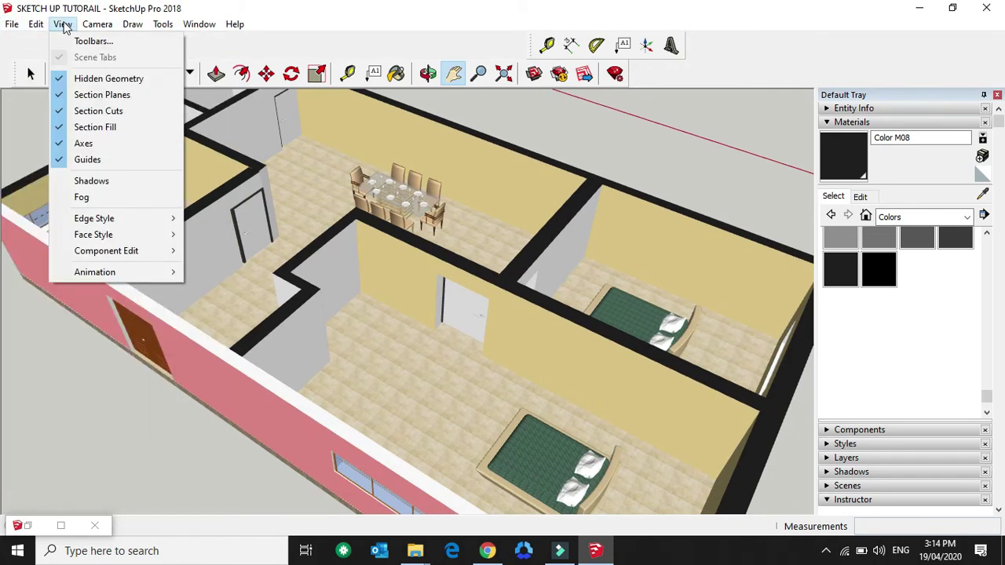
{"action": "mouse_move", "coordinate": [134, 277]}
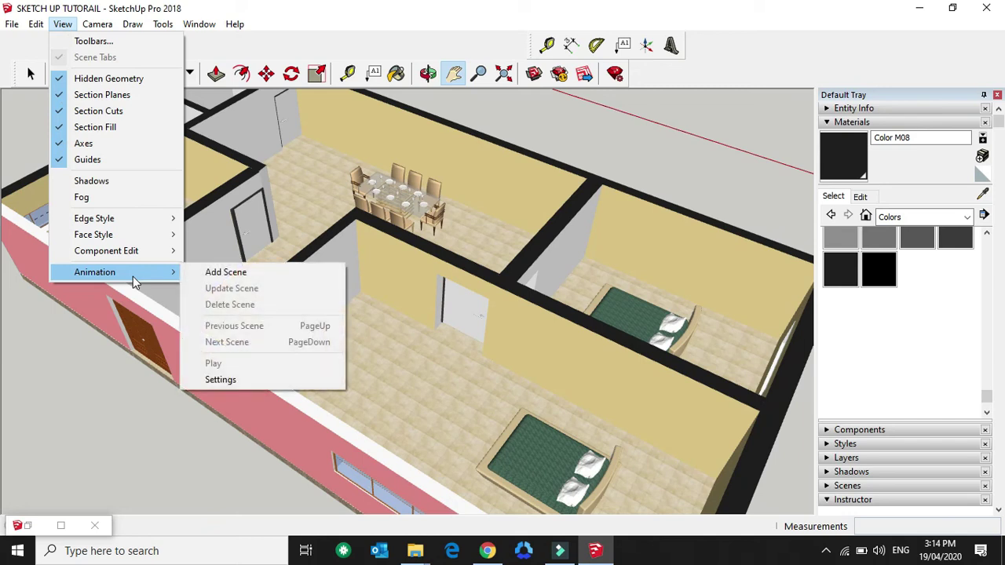
{"action": "left_click", "coordinate": [228, 272]}
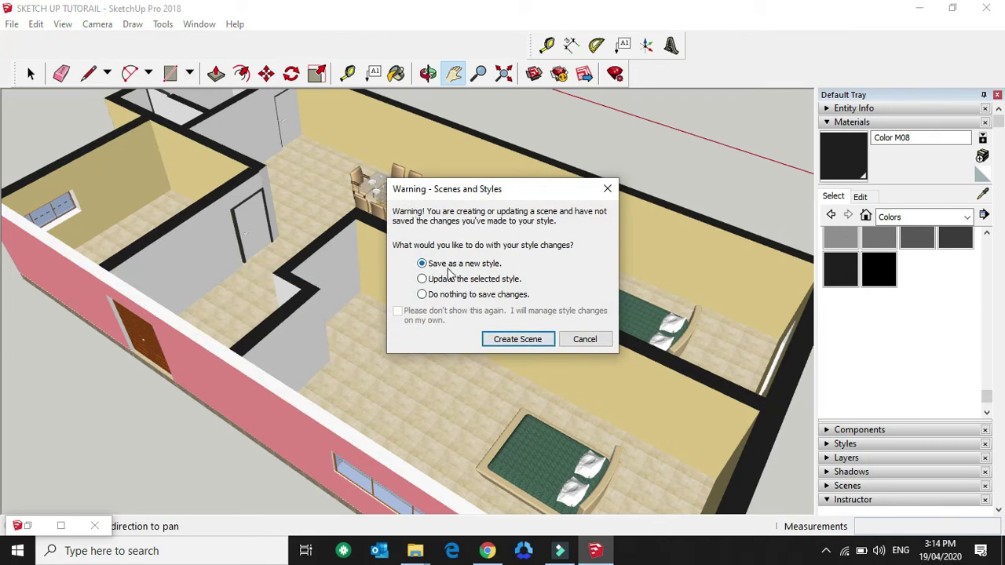
{"action": "left_click", "coordinate": [531, 346]}
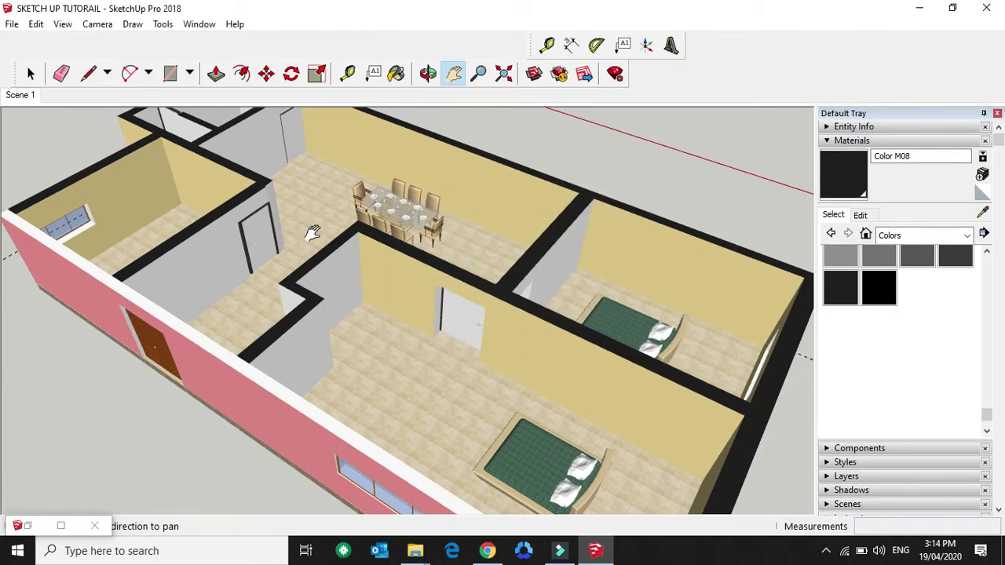
Pan the house sideways and save that view as Scene 2
{"action": "left_click_drag", "start_coordinate": [550, 311], "coordinate": [283, 249]}
{"action": "key", "text": "o"}
{"action": "left_click", "coordinate": [63, 24]}
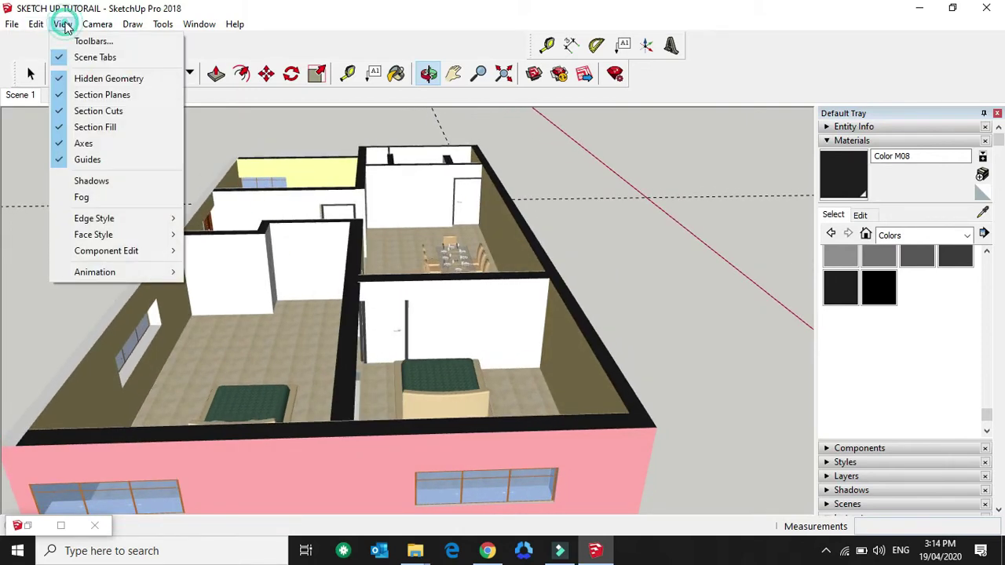
{"action": "mouse_move", "coordinate": [98, 274]}
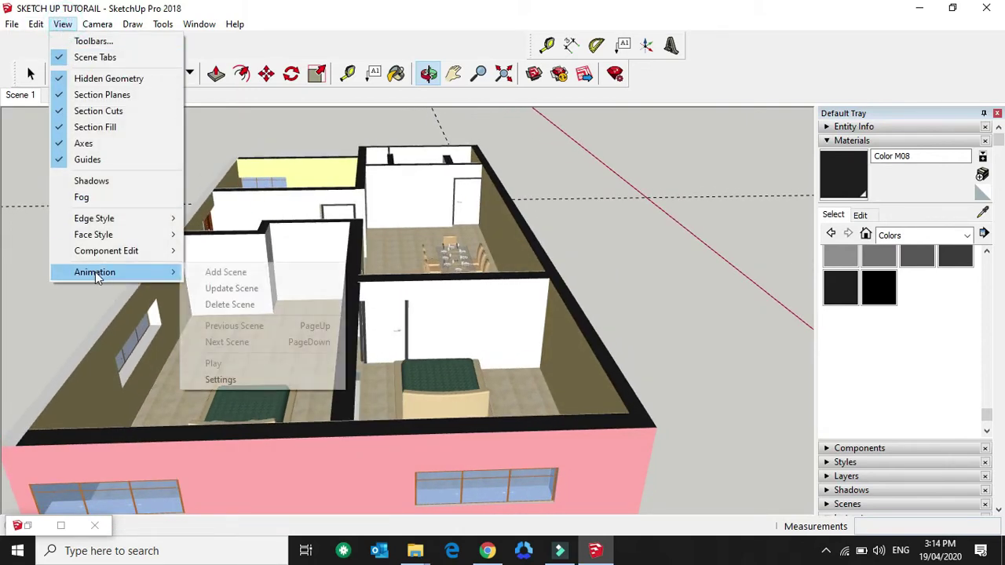
{"action": "left_click", "coordinate": [233, 273]}
Orbit and pan to a lower rotated overhead view and save it as Scene 3
{"action": "left_click_drag", "start_coordinate": [603, 302], "coordinate": [485, 301]}
{"action": "key", "text": "h"}
{"action": "left_click_drag", "start_coordinate": [442, 266], "coordinate": [420, 337]}
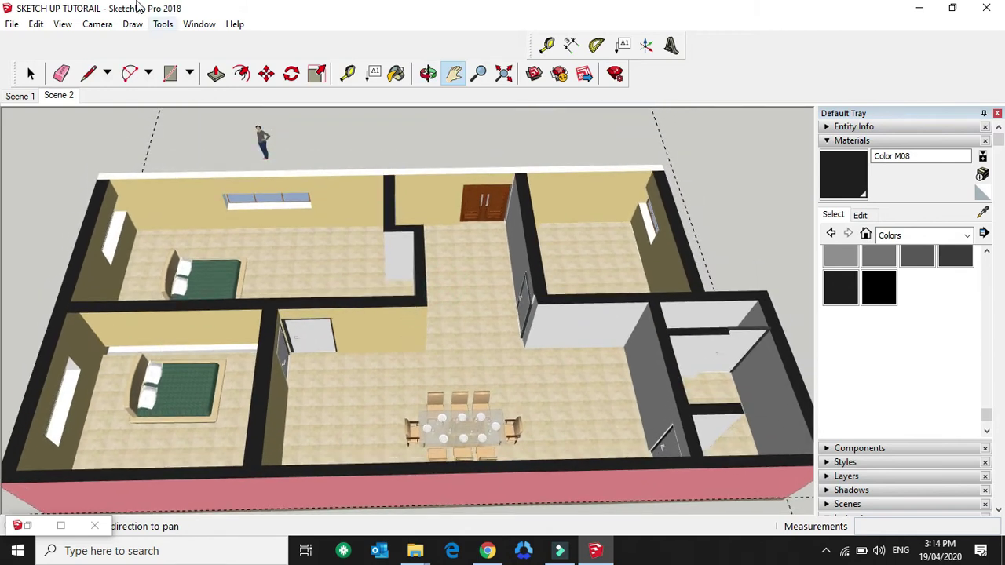
{"action": "left_click", "coordinate": [62, 24]}
{"action": "mouse_move", "coordinate": [105, 274]}
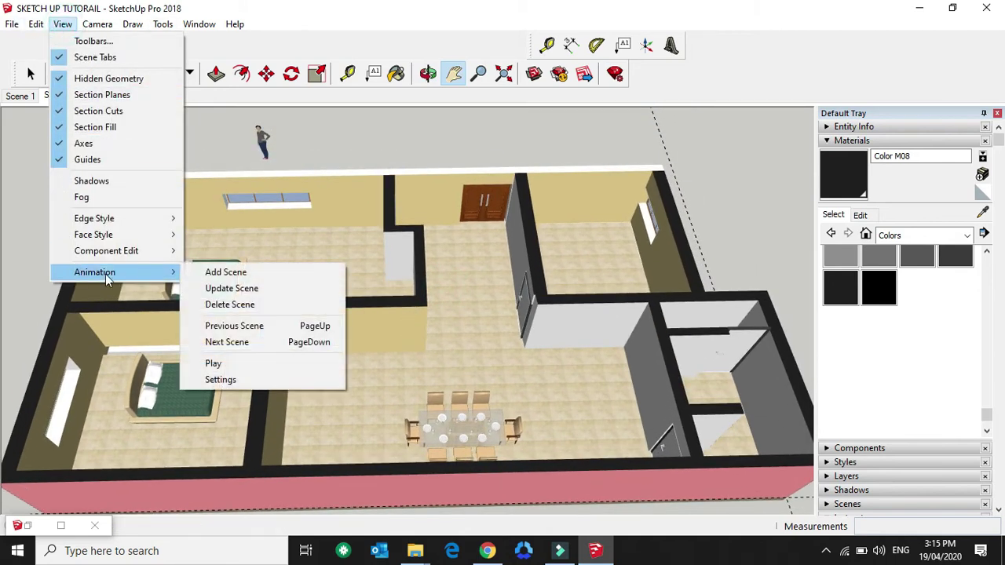
{"action": "left_click", "coordinate": [247, 278]}
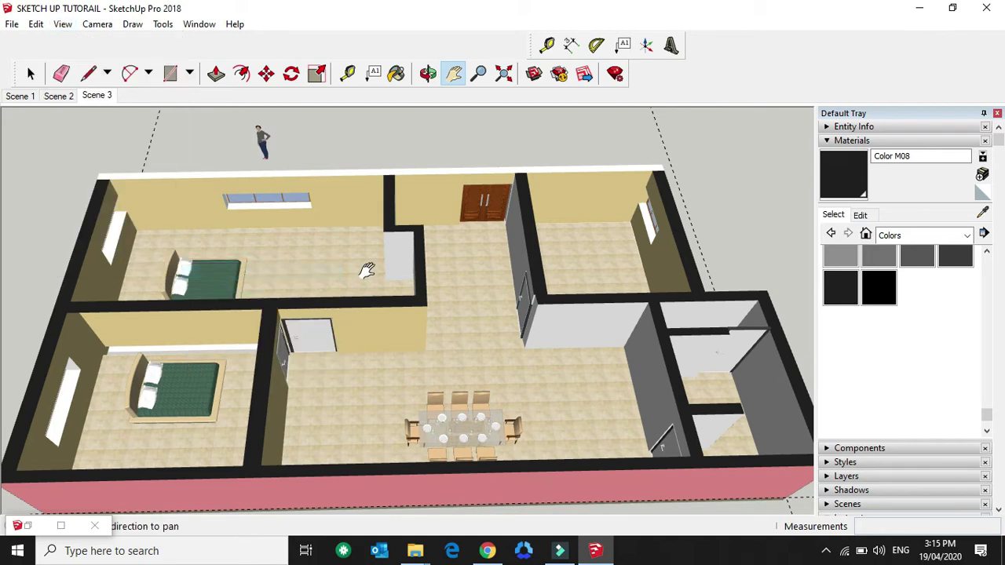
Preview Scenes 1, 2 and 3 by switching between their scene tabs
{"action": "left_click_drag", "start_coordinate": [556, 359], "coordinate": [518, 340]}
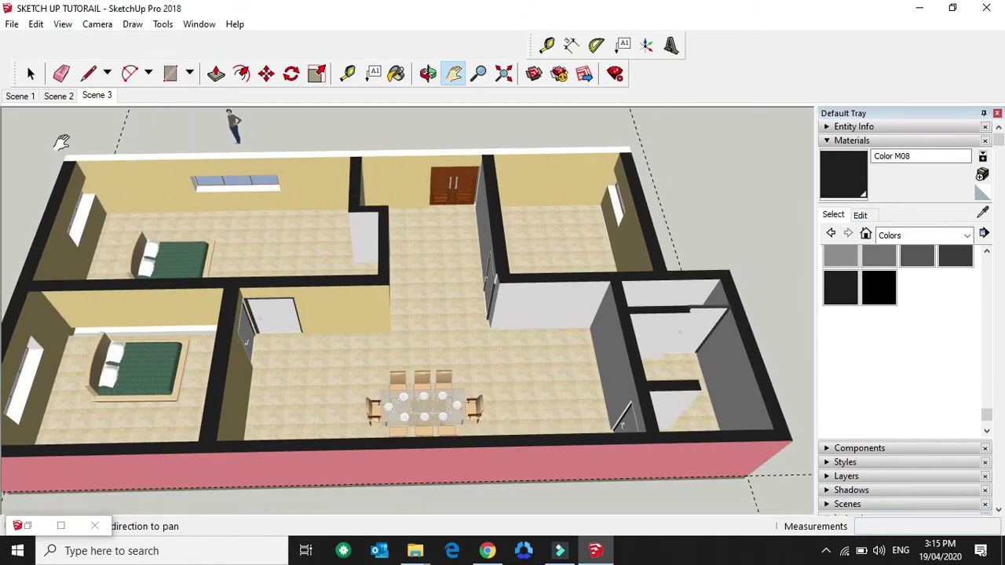
{"action": "left_click", "coordinate": [18, 97]}
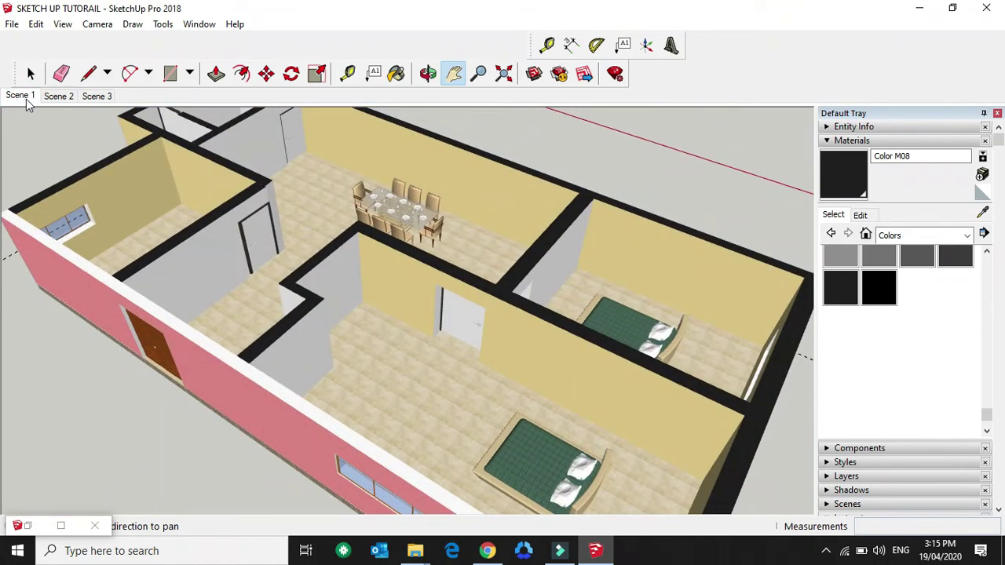
{"action": "left_click", "coordinate": [59, 97]}
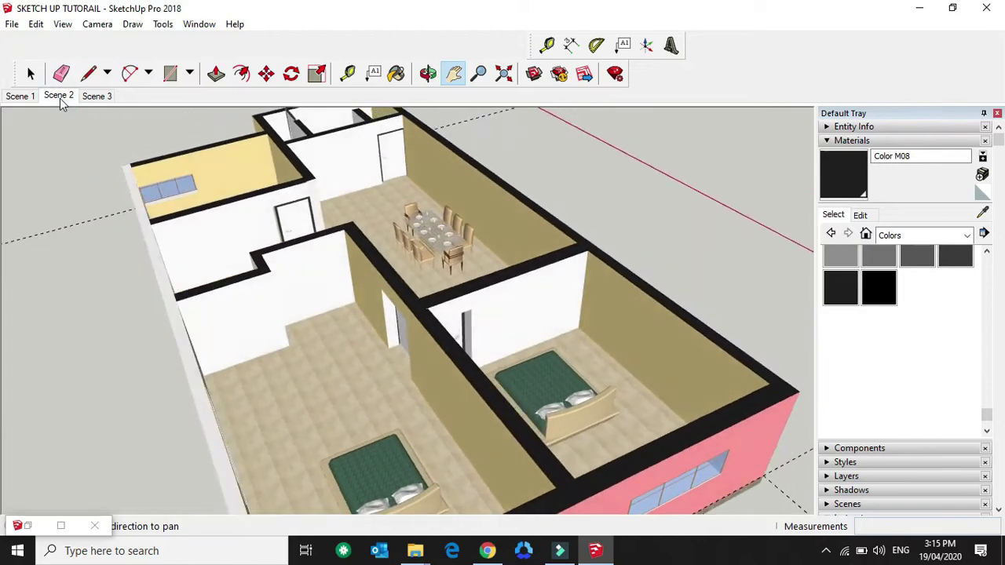
{"action": "left_click", "coordinate": [95, 96]}
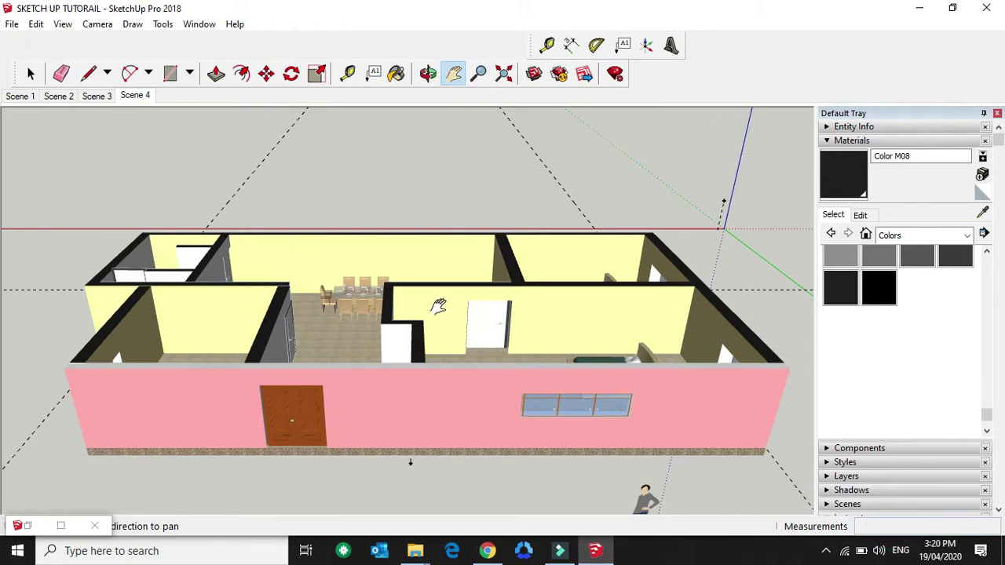
{"action": "left_click_drag", "start_coordinate": [341, 280], "coordinate": [357, 298]}
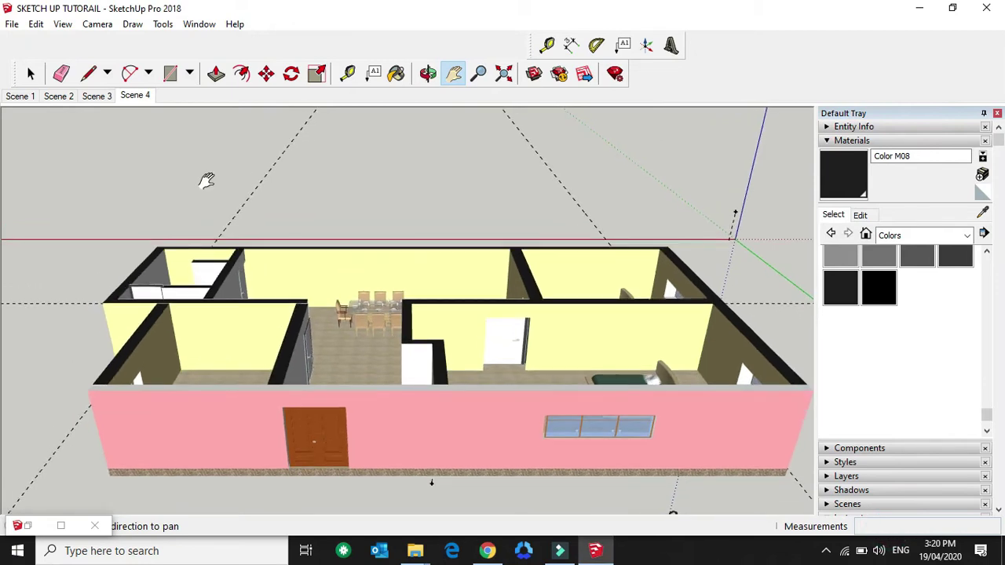
Export the scene animation as an MP4 video named 'ANIMATION FOR AREA' to the Sketch up design folder
{"action": "left_click", "coordinate": [12, 24]}
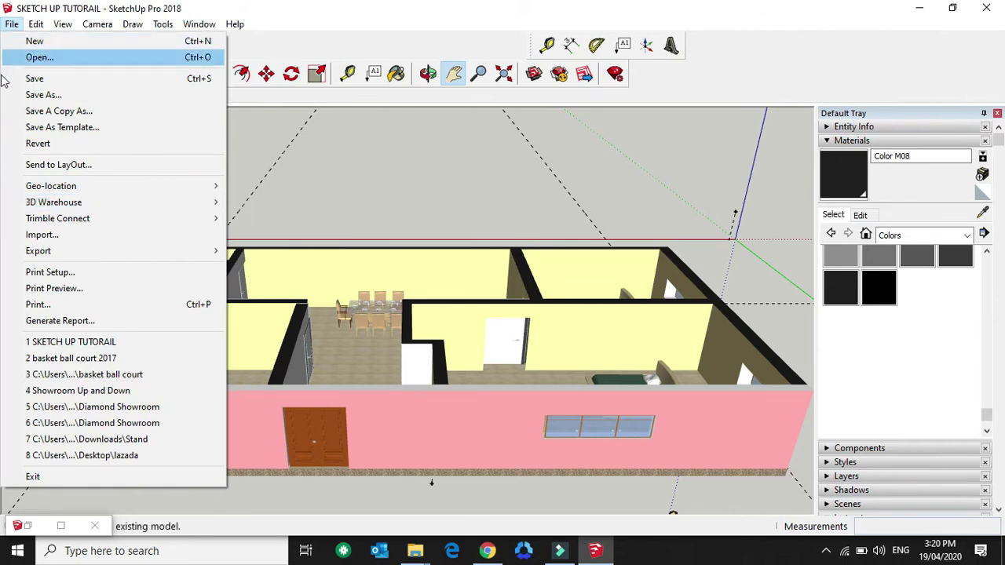
{"action": "mouse_move", "coordinate": [173, 262]}
{"action": "mouse_move", "coordinate": [299, 300]}
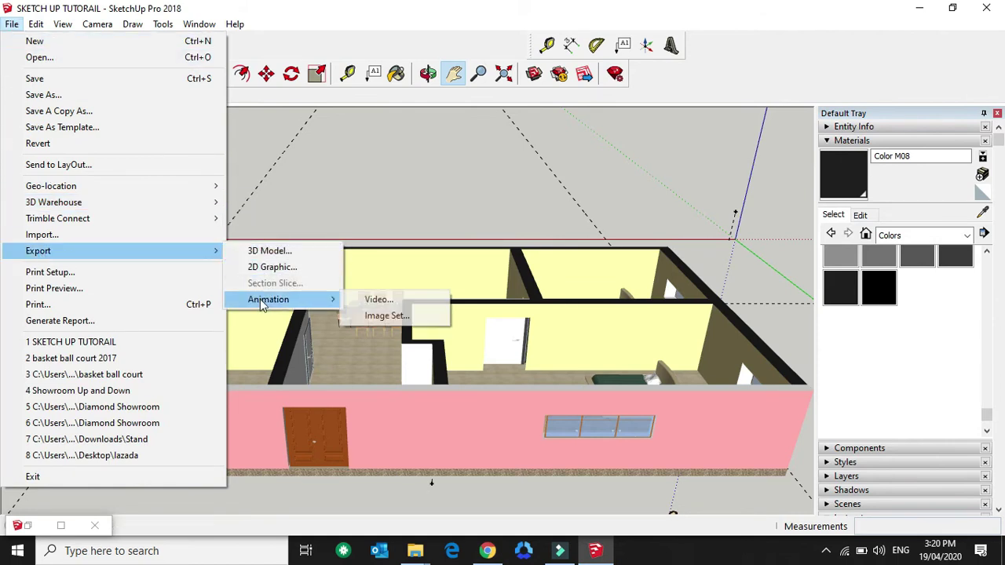
{"action": "left_click", "coordinate": [377, 300]}
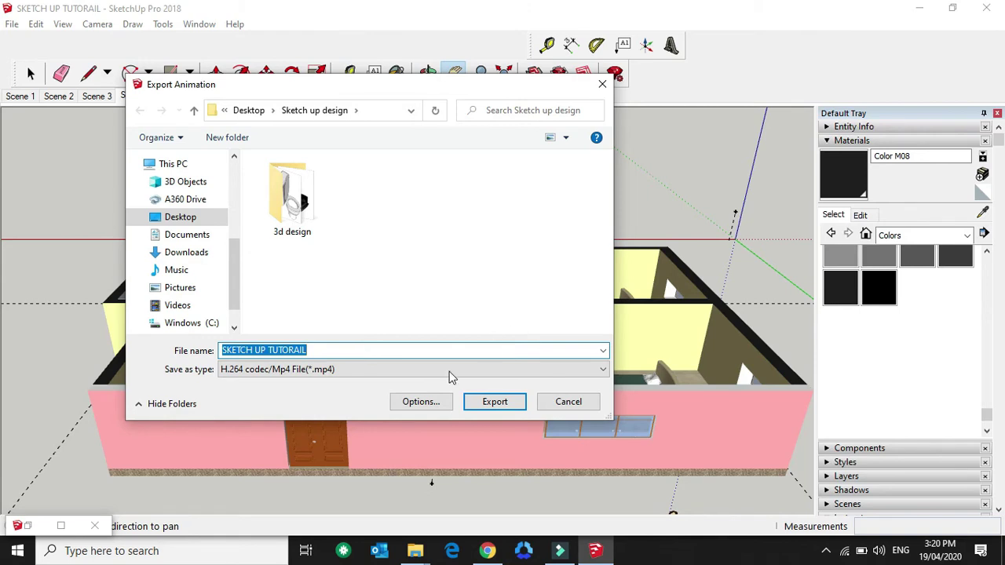
{"action": "key", "text": "BackSpace"}
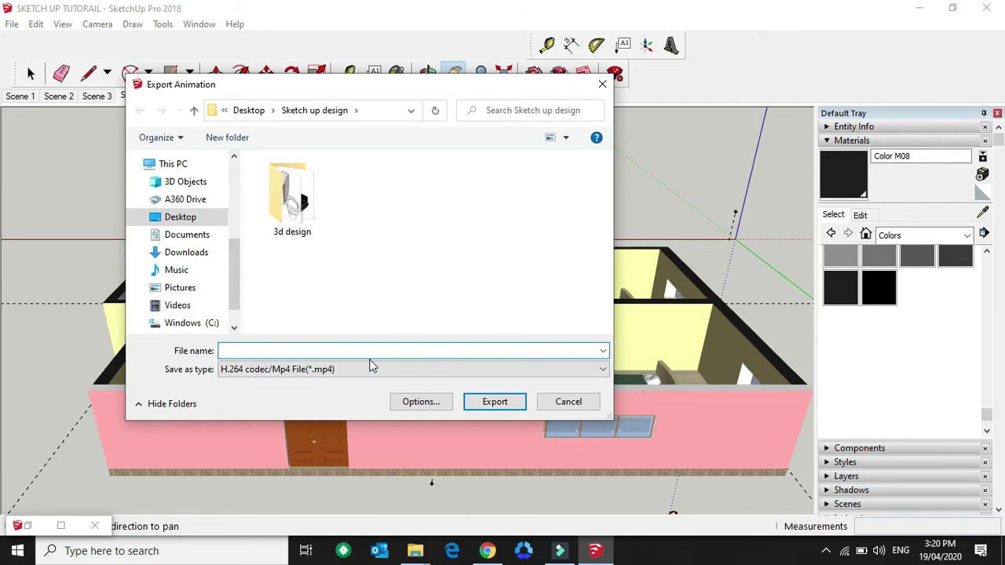
{"action": "type", "text": "ANIMATION FOR AREA"}
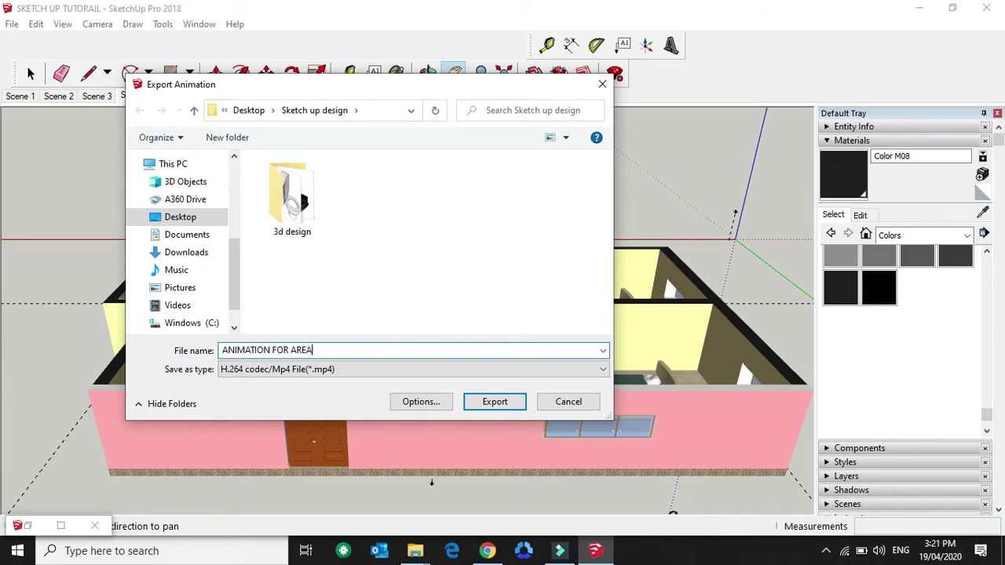
{"action": "left_click", "coordinate": [493, 403]}
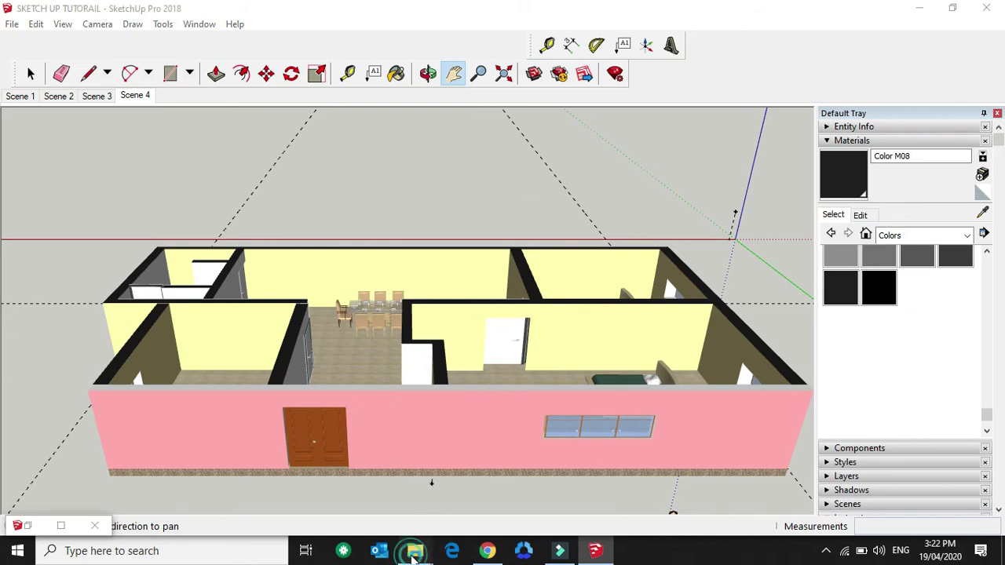
Bring the 3d design Explorer window forward and navigate to the Sketch up design folder
{"action": "mouse_move", "coordinate": [415, 550]}
{"action": "mouse_move", "coordinate": [487, 500]}
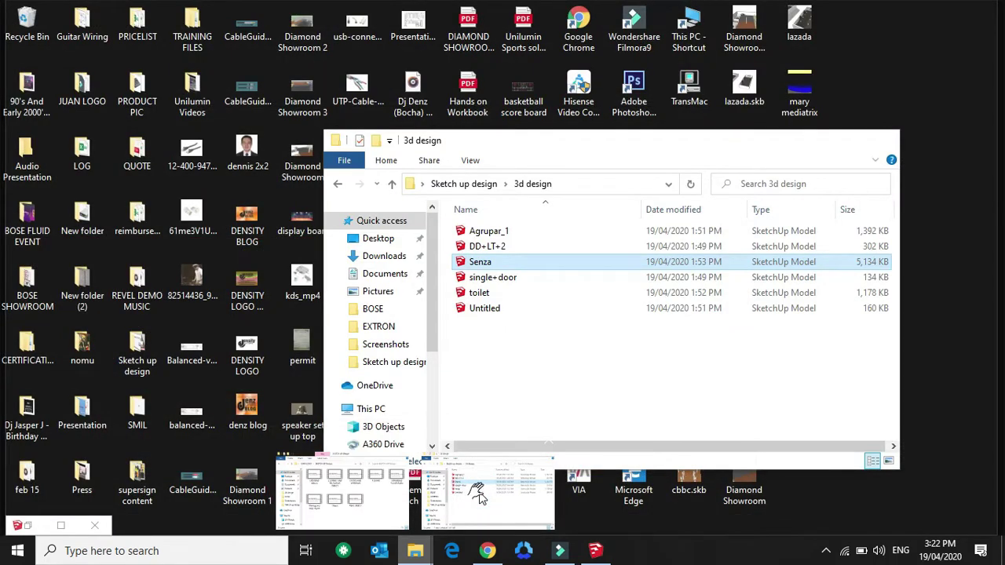
{"action": "left_click", "coordinate": [482, 496]}
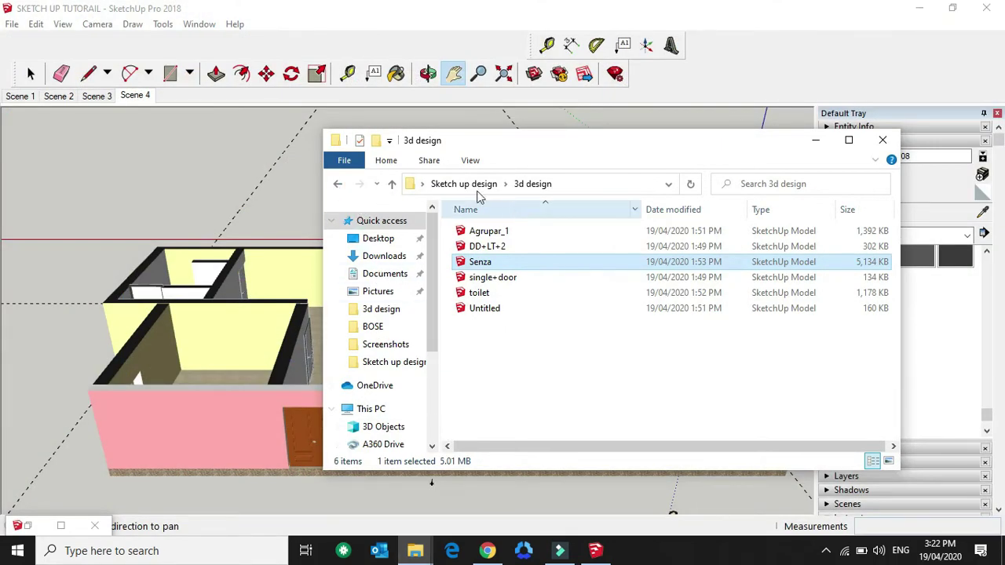
{"action": "left_click", "coordinate": [528, 186]}
{"action": "left_click", "coordinate": [463, 184]}
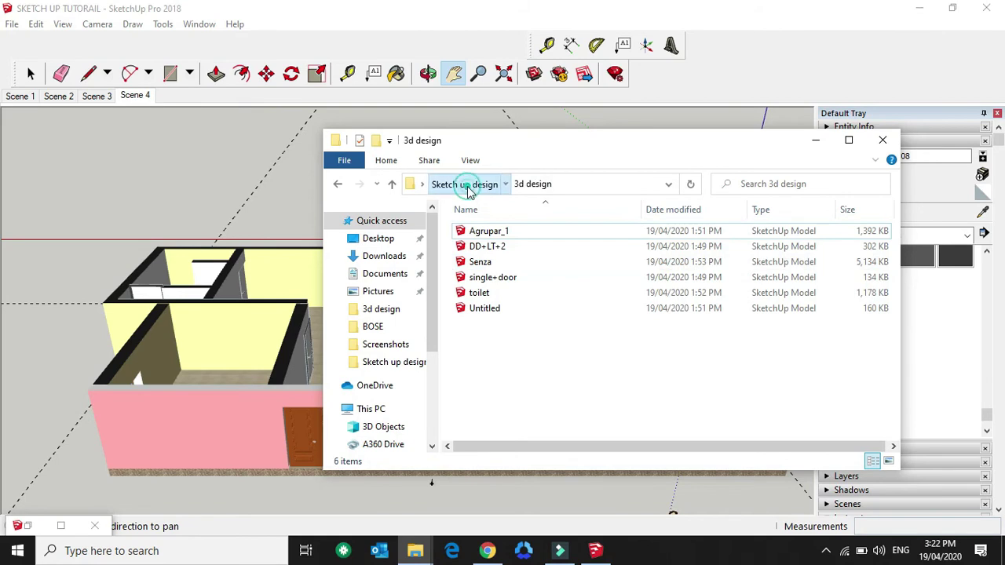
Play the ANIMATION FOR AREA video in Movies & TV, then close the player
{"action": "double_click", "coordinate": [577, 270]}
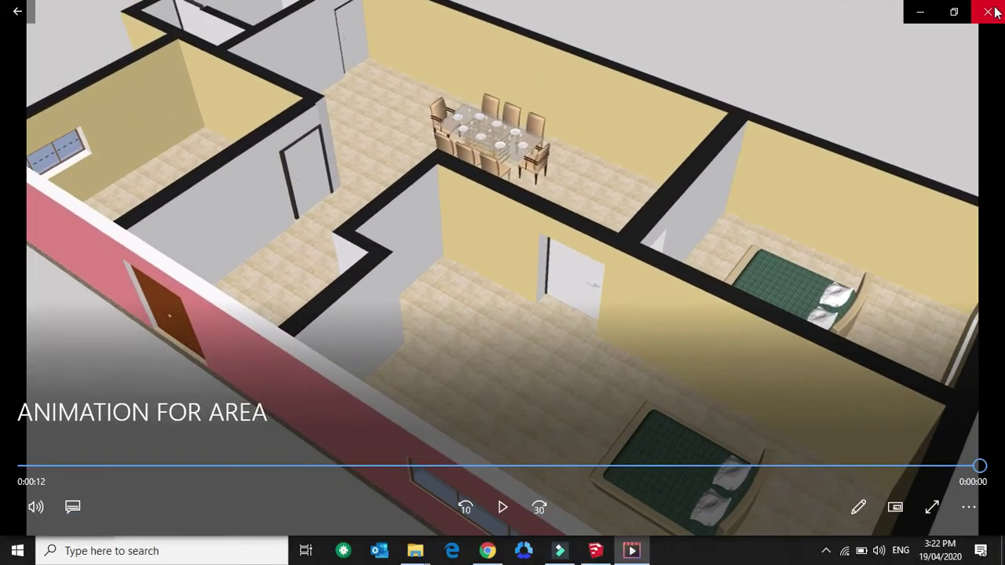
{"action": "left_click", "coordinate": [987, 8]}
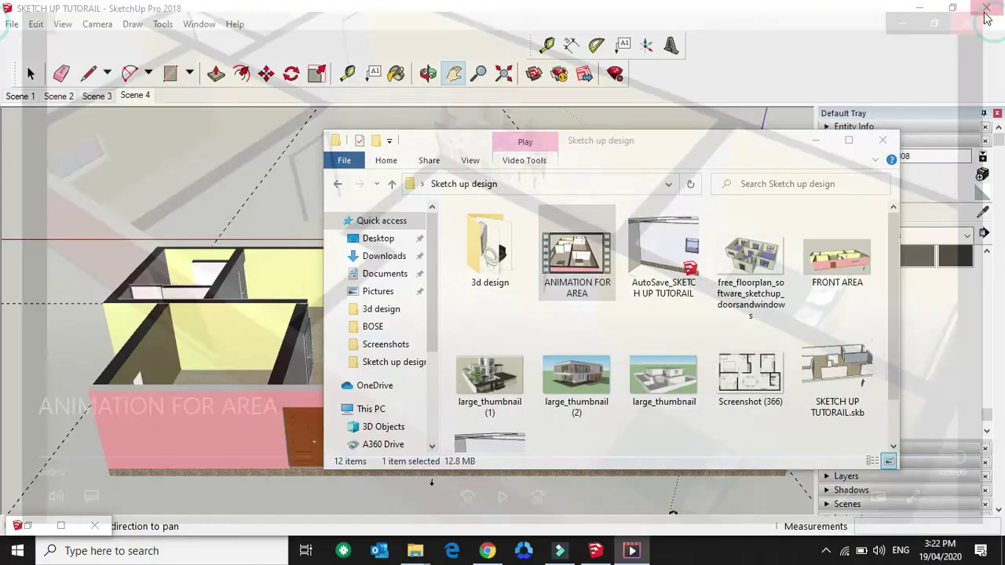
Minimize Explorer and orbit around the painted house to view it from several angles
{"action": "left_click", "coordinate": [815, 142]}
{"action": "key", "text": "o"}
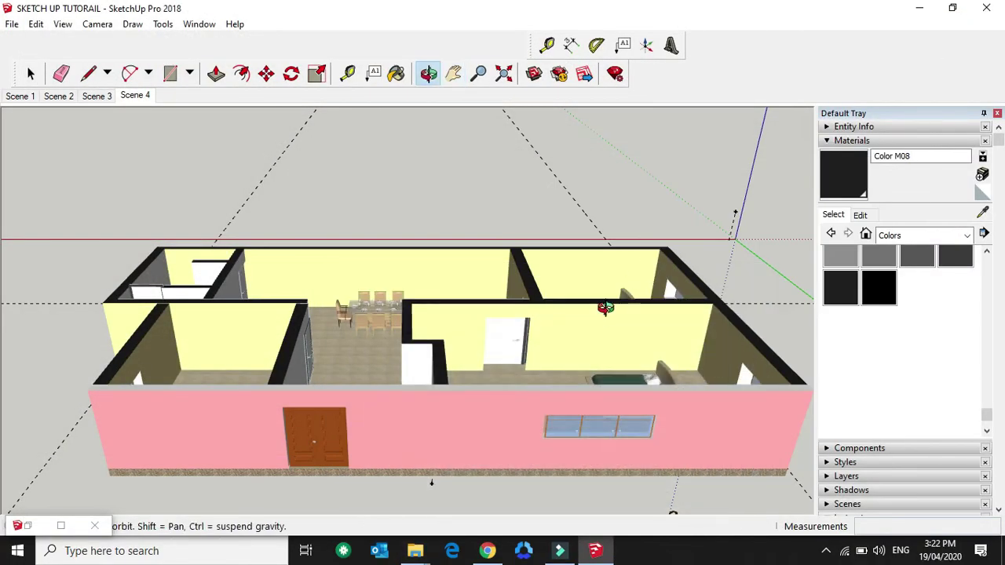
{"action": "left_click_drag", "start_coordinate": [605, 315], "coordinate": [510, 345]}
{"action": "left_click_drag", "start_coordinate": [429, 323], "coordinate": [353, 280]}
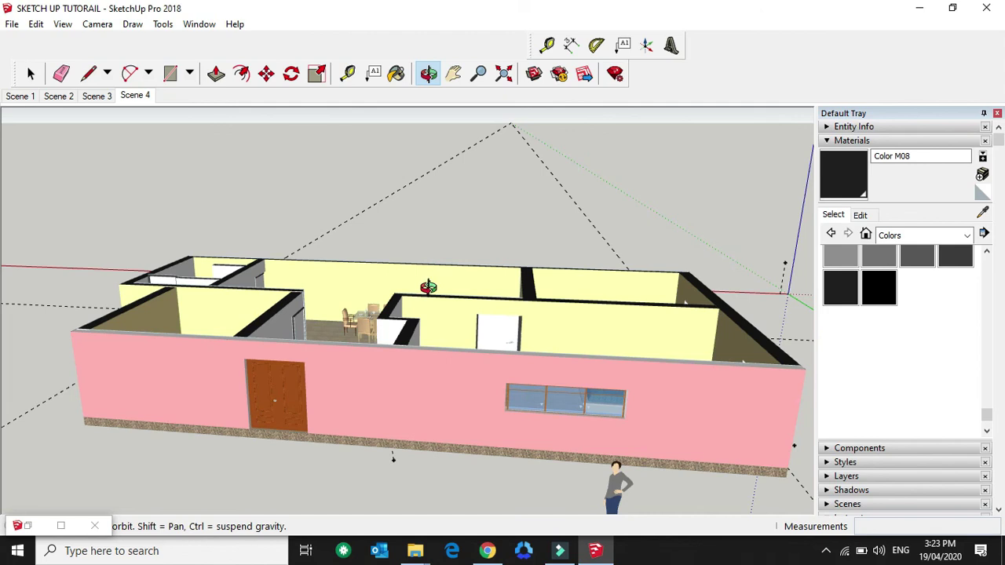
{"action": "left_click_drag", "start_coordinate": [428, 286], "coordinate": [453, 405]}
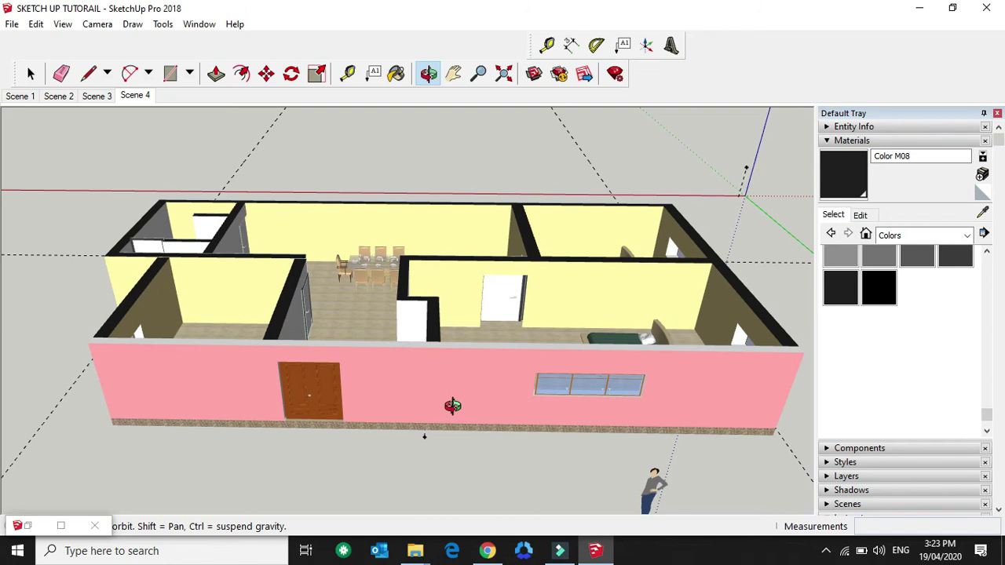
{"action": "left_click_drag", "start_coordinate": [426, 362], "coordinate": [431, 337]}
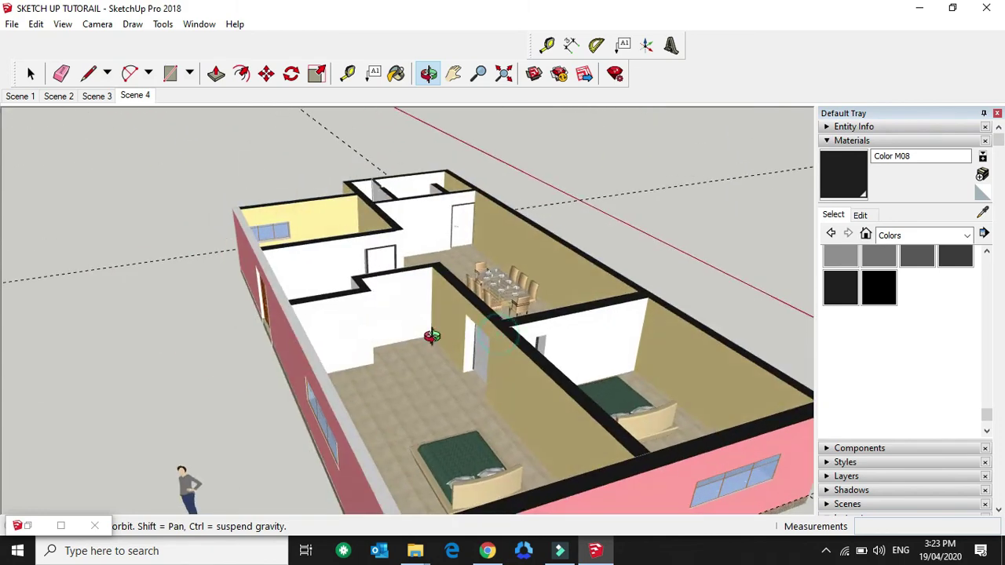
{"action": "left_click_drag", "start_coordinate": [588, 346], "coordinate": [568, 343]}
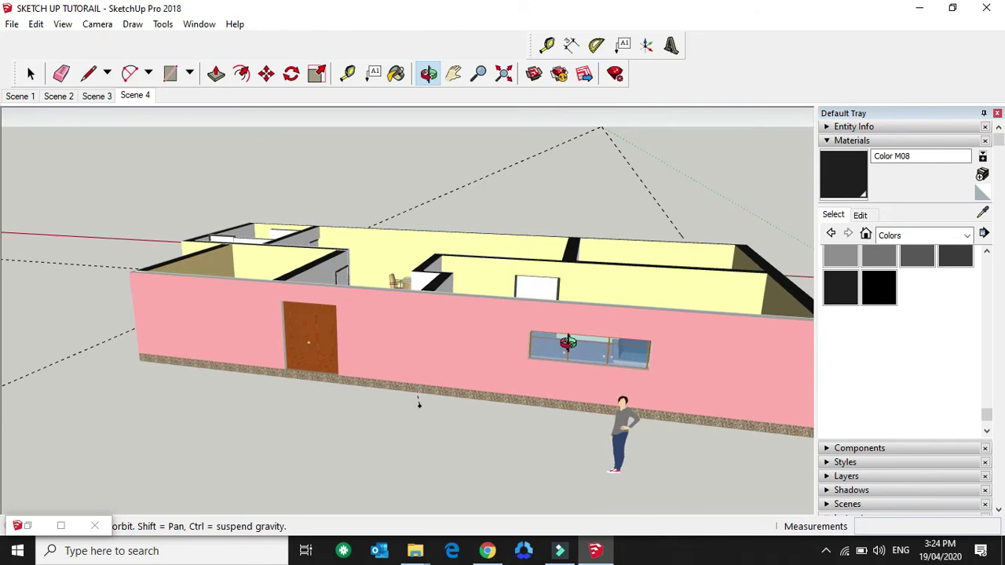
Pan the view to reposition the house model on screen
{"action": "key", "text": "h"}
{"action": "mouse_move", "coordinate": [508, 311]}
{"action": "left_mouse_down"}
{"action": "mouse_move", "coordinate": [392, 389]}
{"action": "mouse_move", "coordinate": [520, 322]}
{"action": "left_mouse_up"}
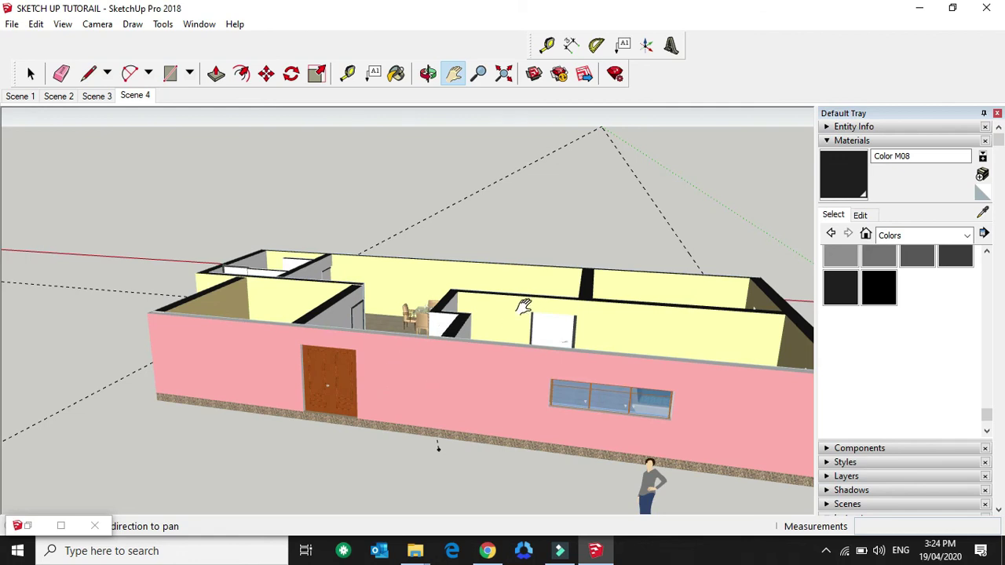
{"action": "left_click_drag", "start_coordinate": [538, 386], "coordinate": [457, 209]}
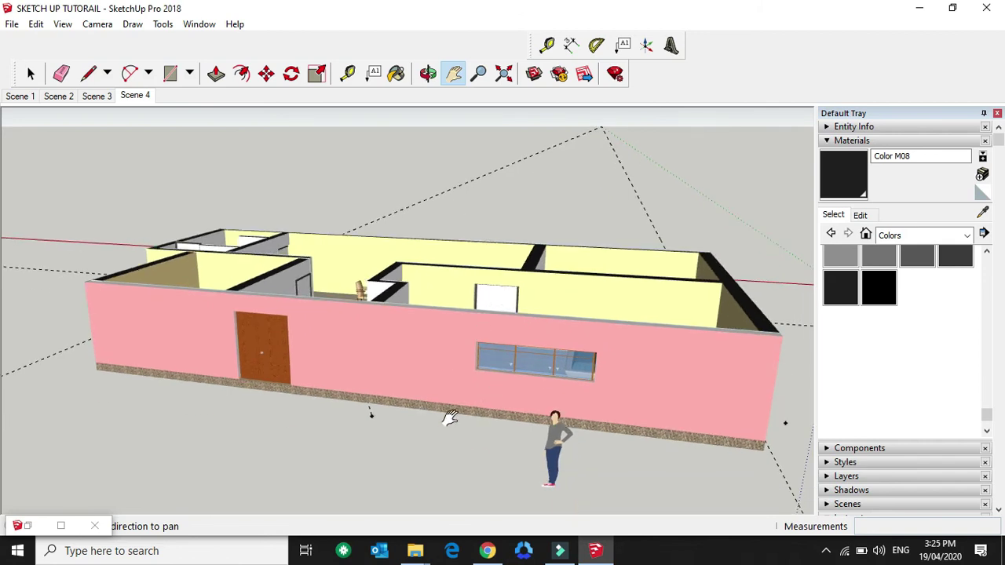